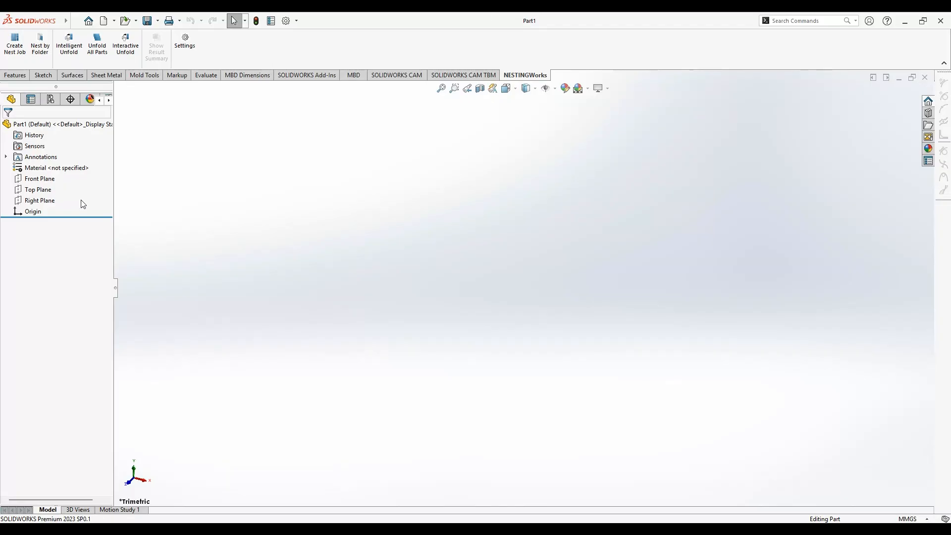
- Sketch a circle of about 29 mm radius centred on the origin on the Front Plane
{"action": "left_click", "coordinate": [31, 179]}
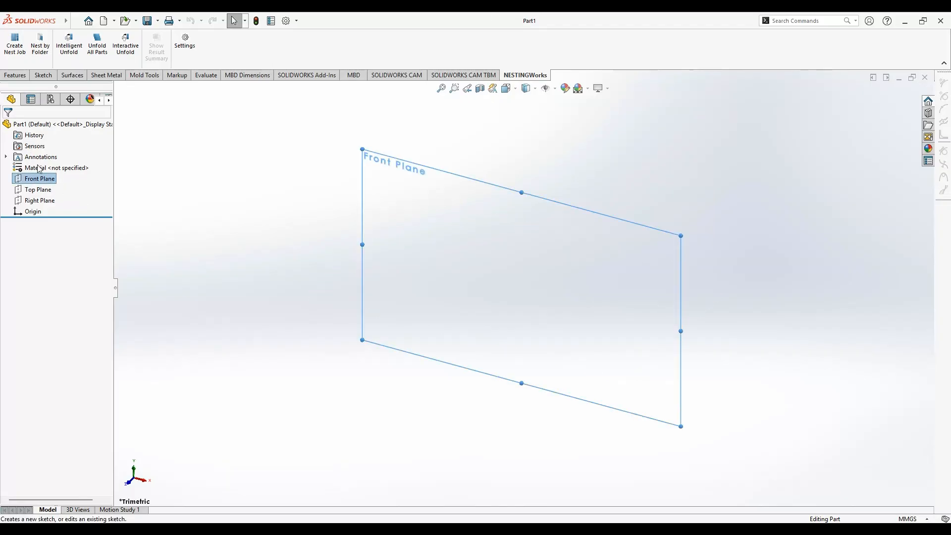
{"action": "left_click", "coordinate": [37, 164]}
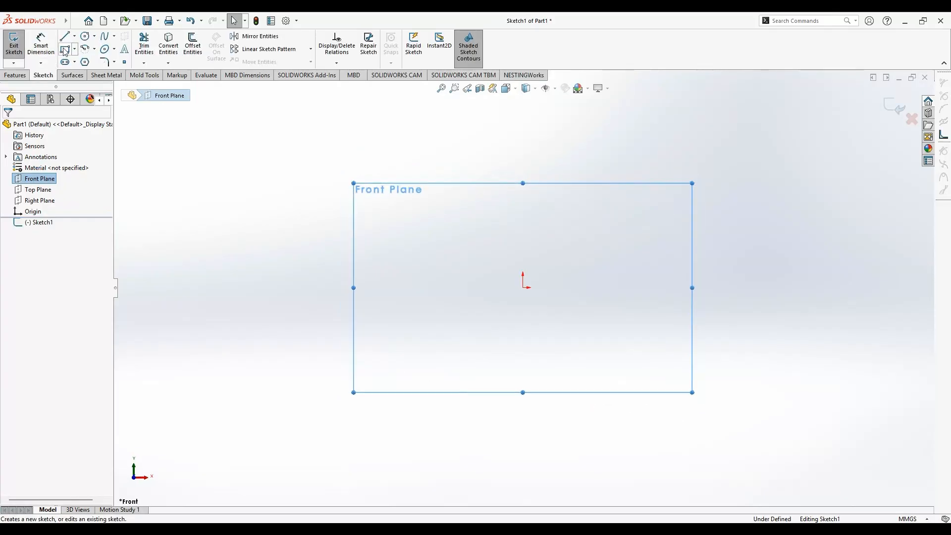
{"action": "left_click", "coordinate": [86, 36]}
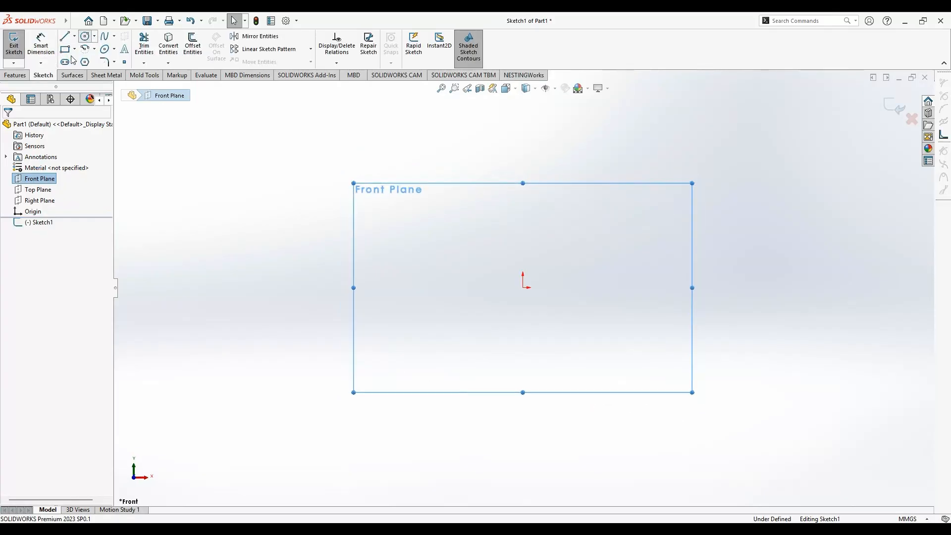
{"action": "left_click", "coordinate": [523, 287]}
{"action": "left_click", "coordinate": [558, 330]}
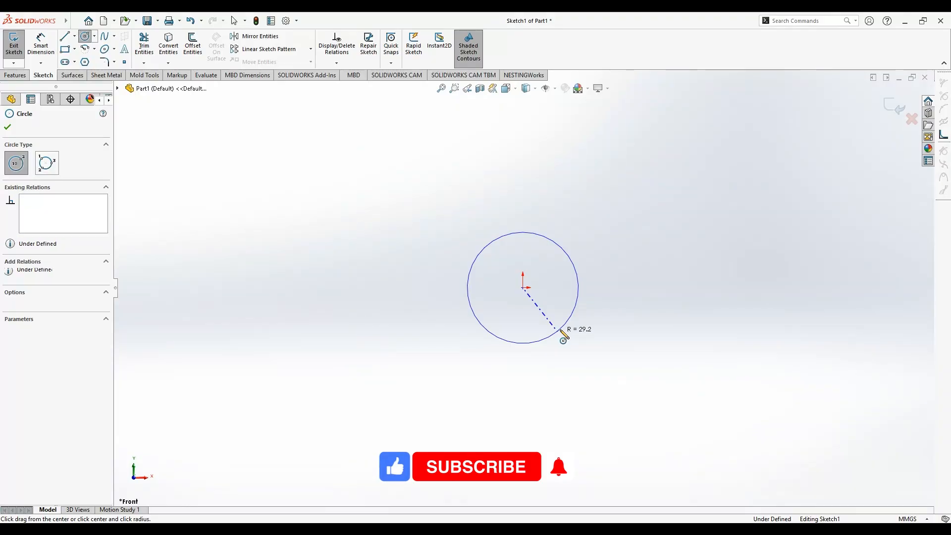
- Dimension the circle's diameter and set it to 57.15 mm
{"action": "left_click", "coordinate": [49, 49]}
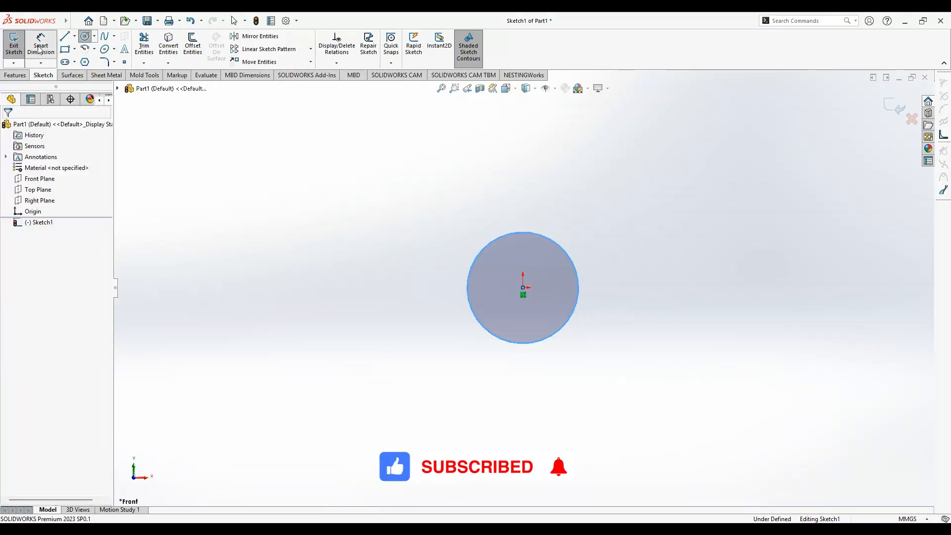
{"action": "left_click", "coordinate": [577, 281]}
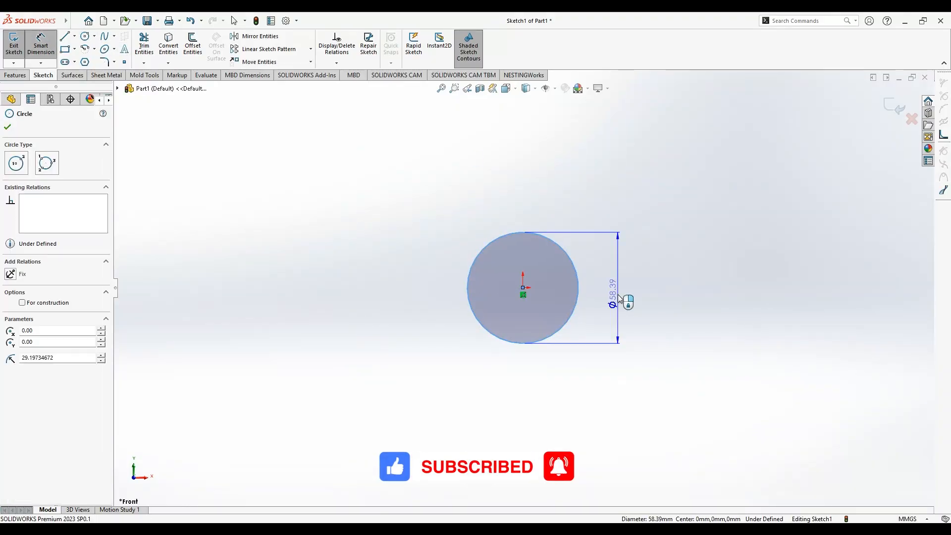
{"action": "left_click", "coordinate": [617, 294]}
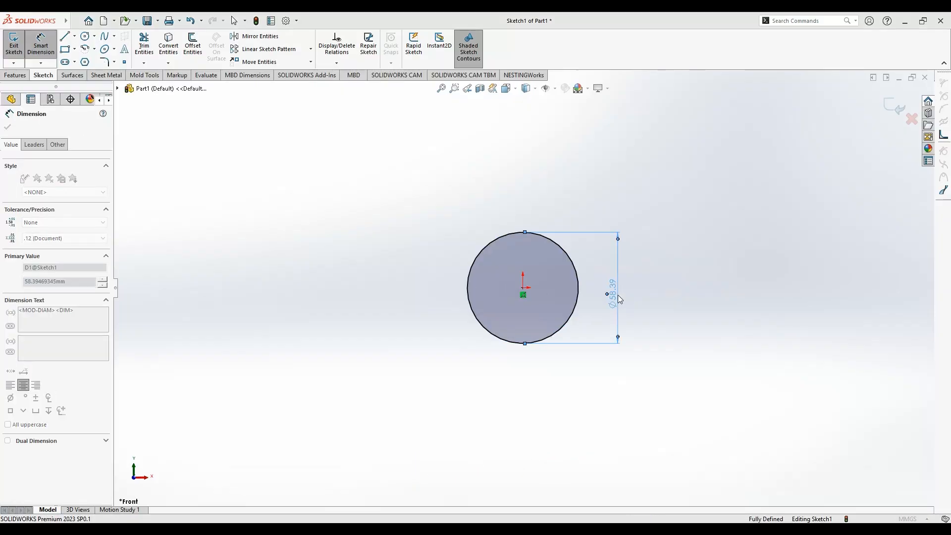
{"action": "type", "text": "57.15"}
{"action": "key", "text": "Return"}
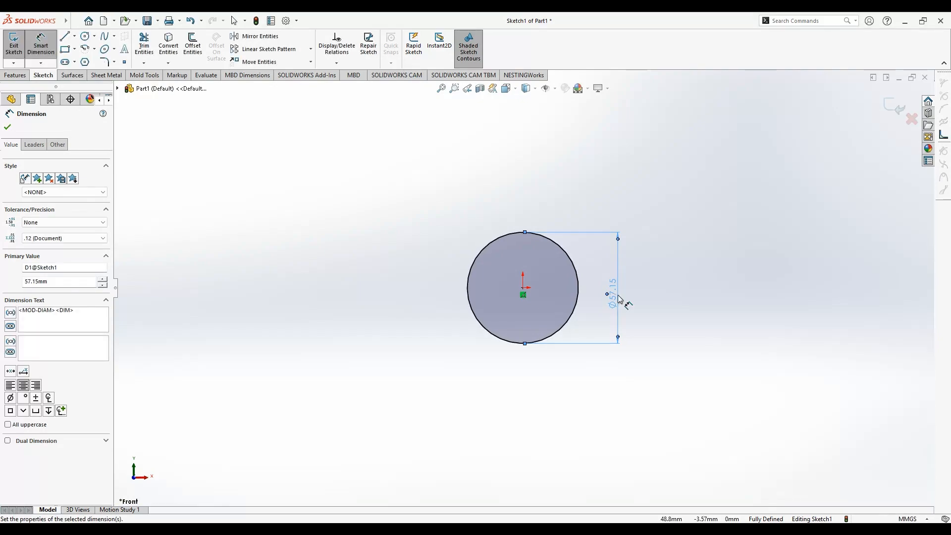
{"action": "left_click", "coordinate": [668, 304]}
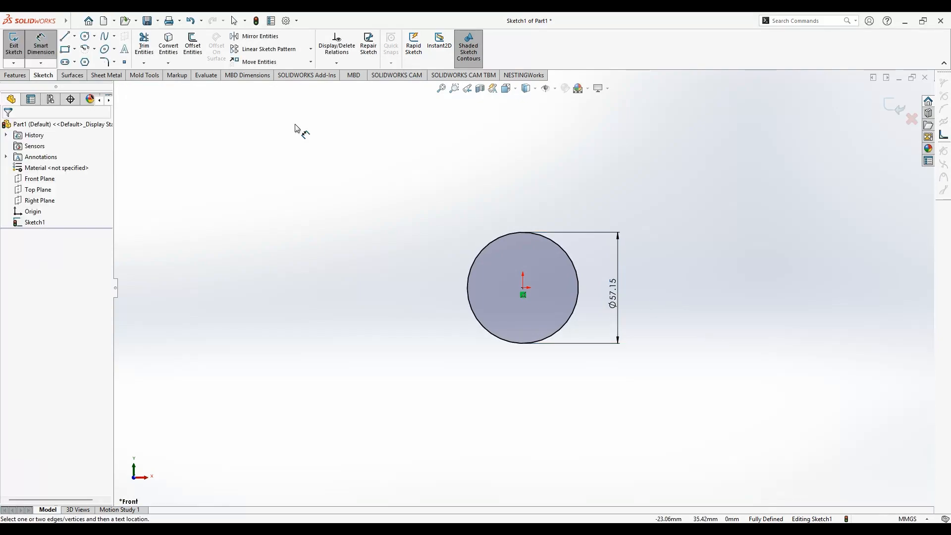
- Extrude the circle as a blind boss 530 mm long in the reversed direction from the sketch plane
{"action": "left_click", "coordinate": [25, 77]}
{"action": "left_click", "coordinate": [21, 47]}
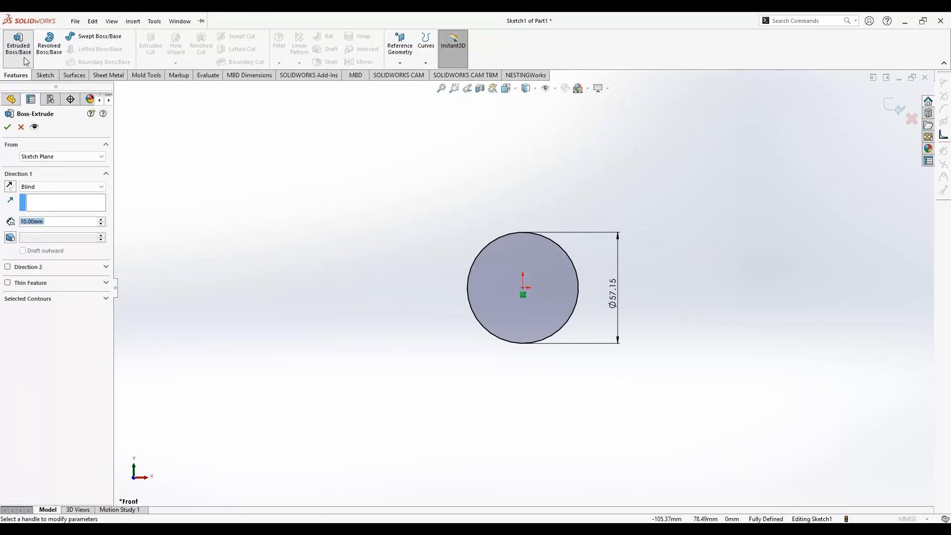
{"action": "type", "text": "530"}
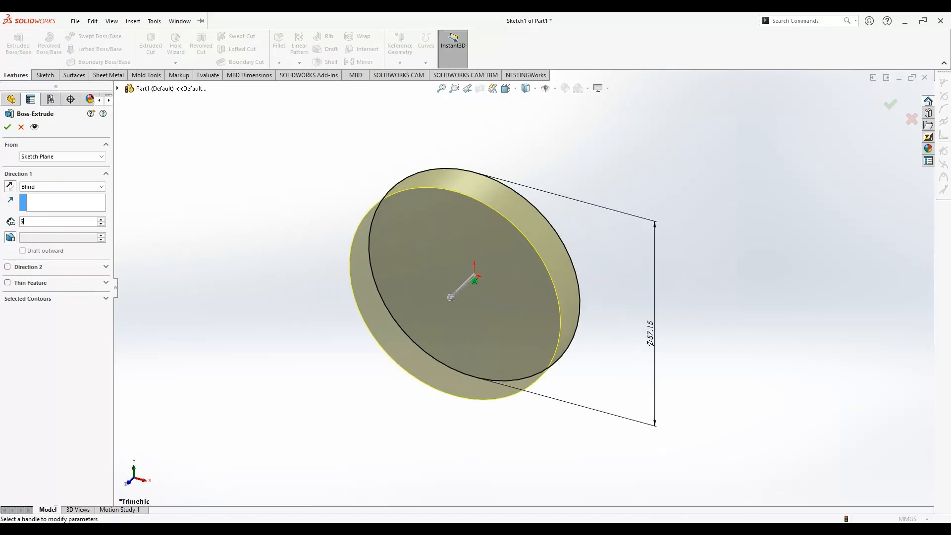
{"action": "key", "text": "Return"}
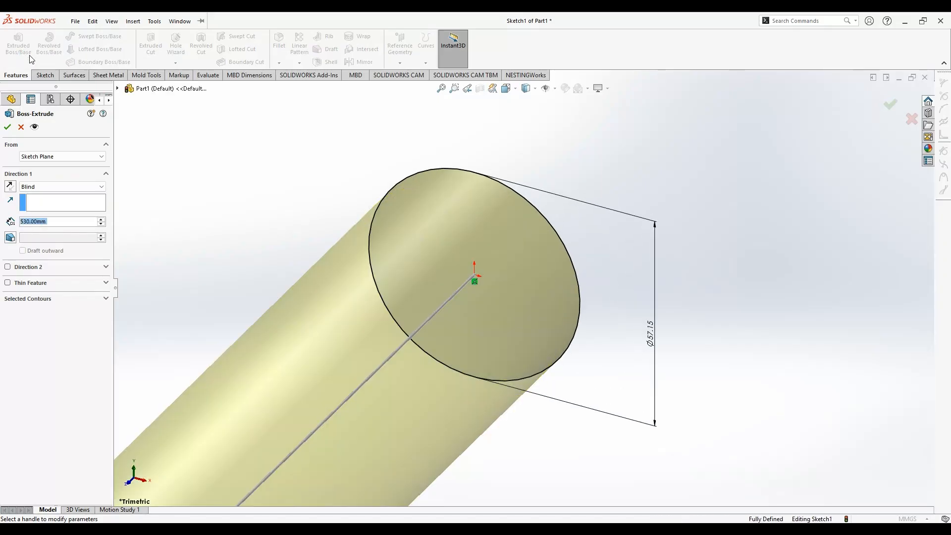
{"action": "left_click", "coordinate": [9, 186]}
{"action": "left_click", "coordinate": [8, 127]}
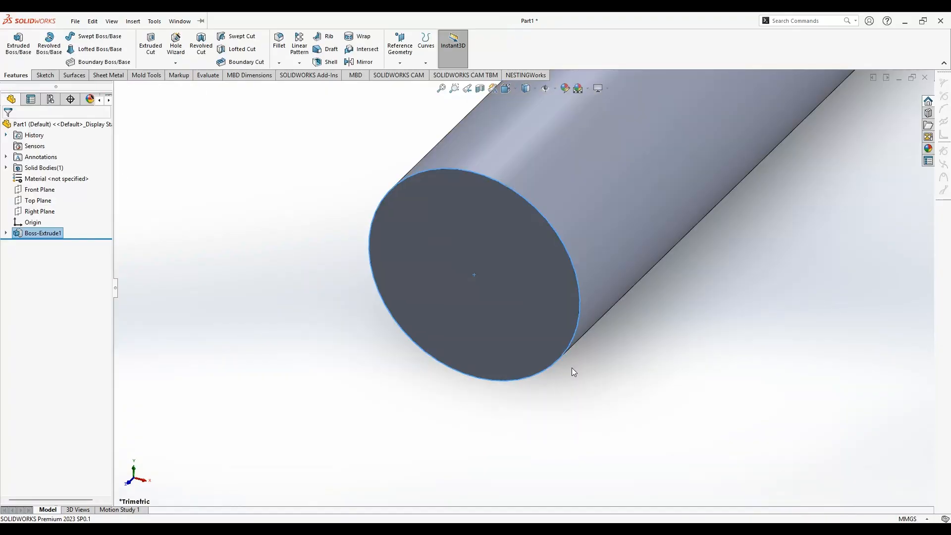
- Sketch a circle of about 22 mm radius centred on the origin on the cylinder's front end face
{"action": "scroll", "coordinate": [572, 367], "scroll_direction": "up", "scroll_amount": 5}
{"action": "scroll", "coordinate": [573, 372], "scroll_direction": "up", "scroll_amount": 3}
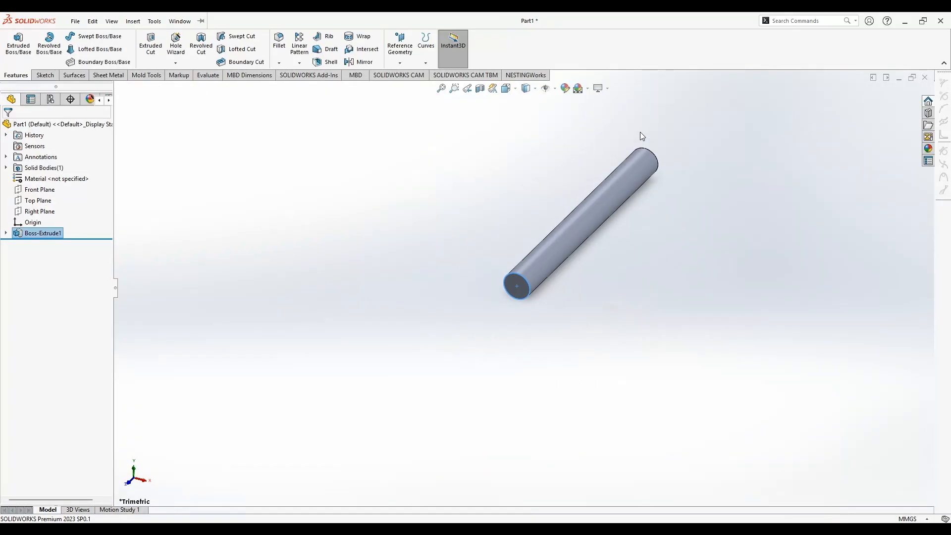
{"action": "scroll", "coordinate": [640, 132], "scroll_direction": "down", "scroll_amount": 3}
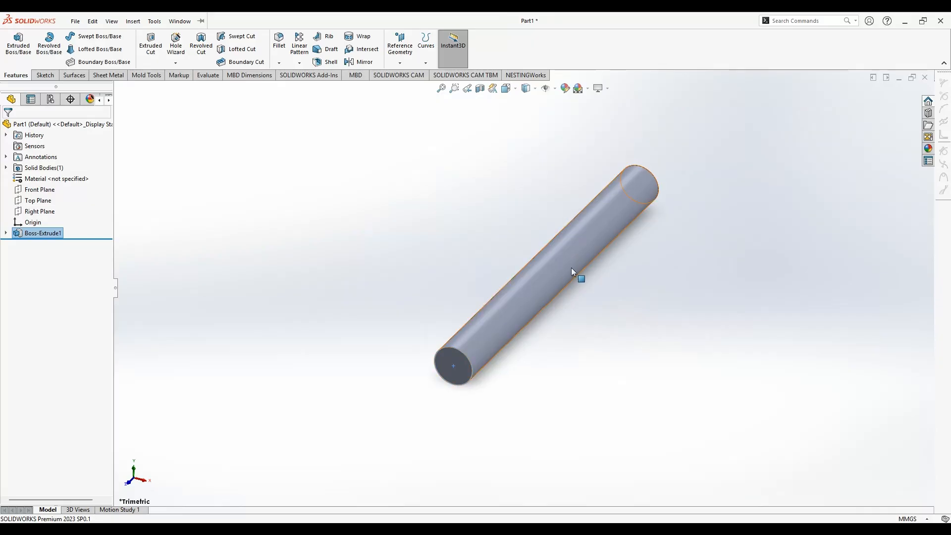
{"action": "left_click", "coordinate": [49, 78]}
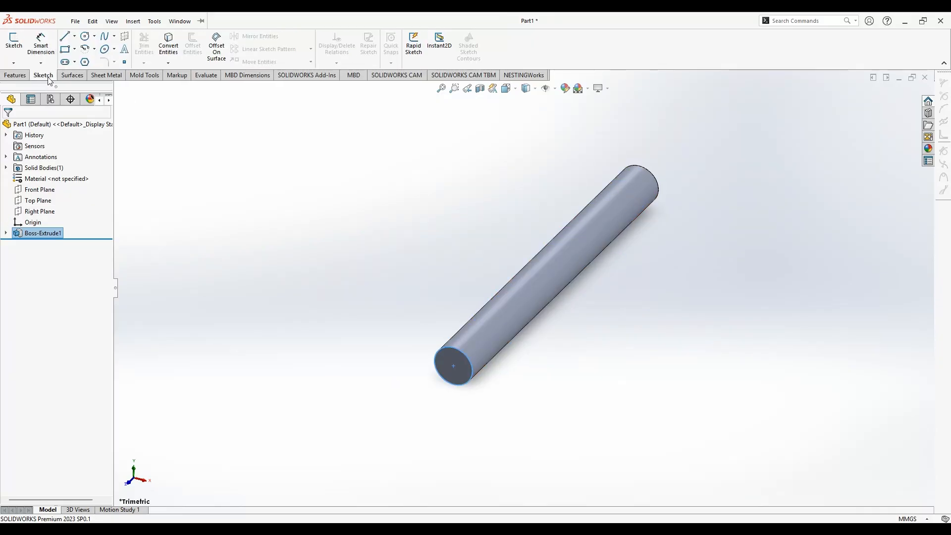
{"action": "left_click", "coordinate": [452, 379]}
{"action": "left_click", "coordinate": [483, 387]}
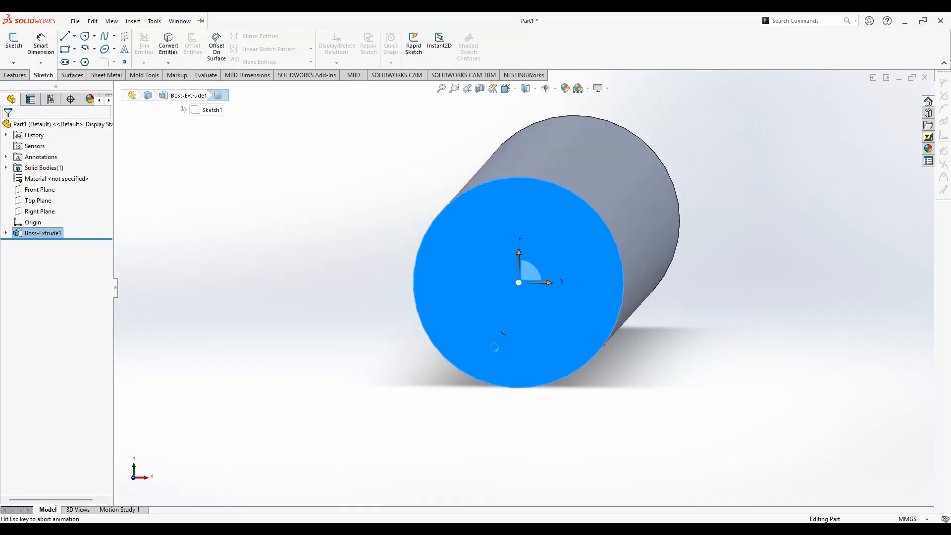
{"action": "left_click", "coordinate": [84, 36]}
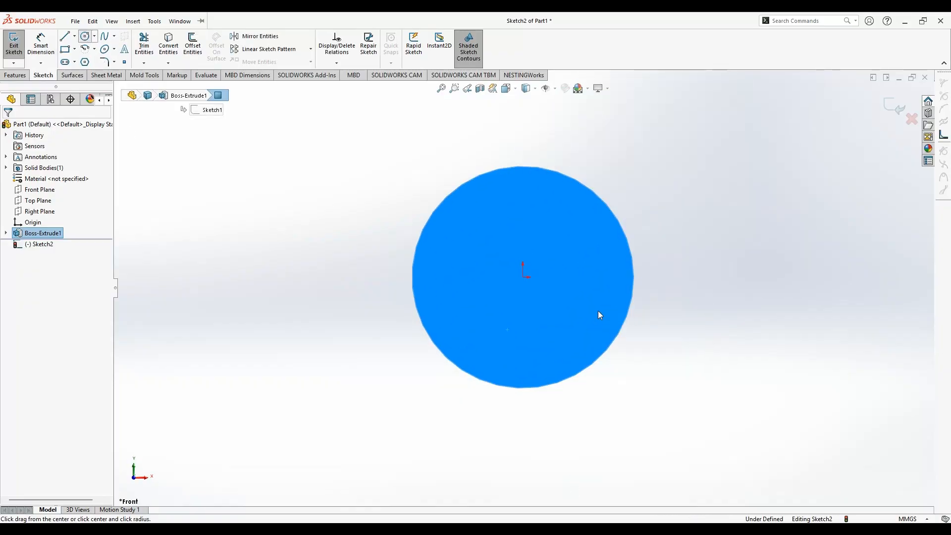
{"action": "left_click", "coordinate": [524, 279]}
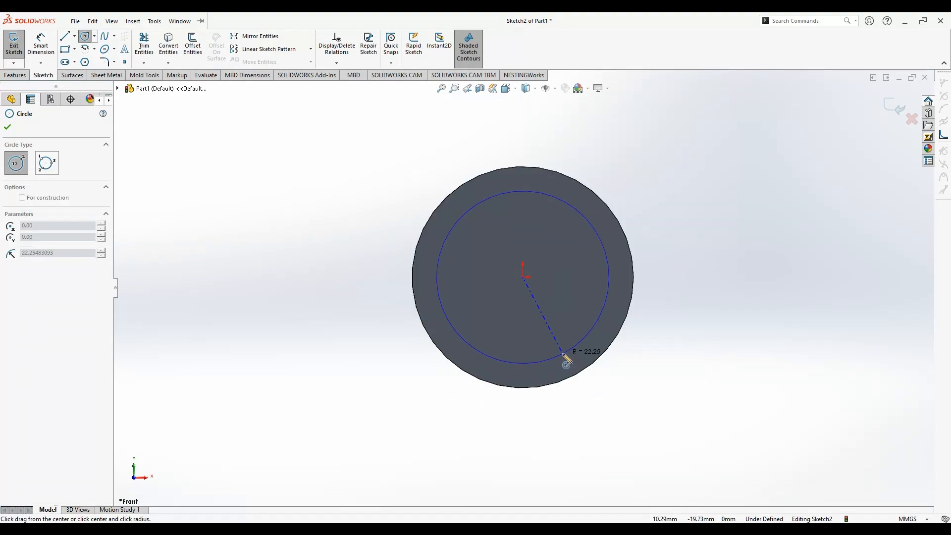
{"action": "left_click", "coordinate": [564, 355]}
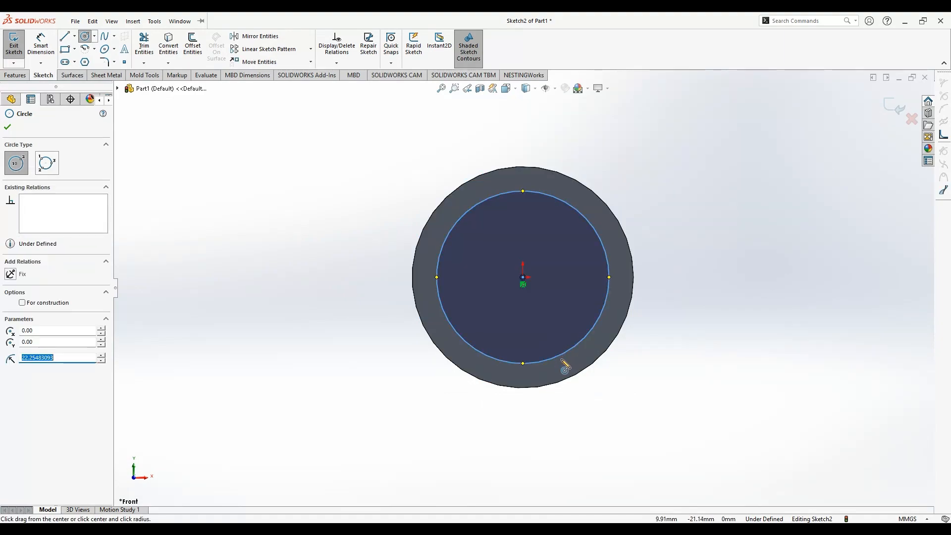
- Dimension the end-face circle's diameter and set it to 37.8 mm
{"action": "left_click", "coordinate": [41, 43]}
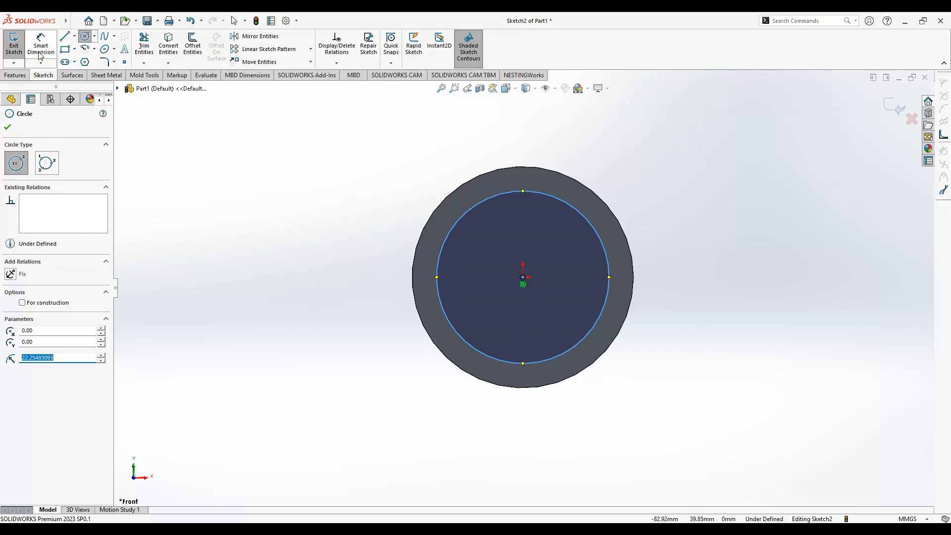
{"action": "left_click", "coordinate": [591, 224]}
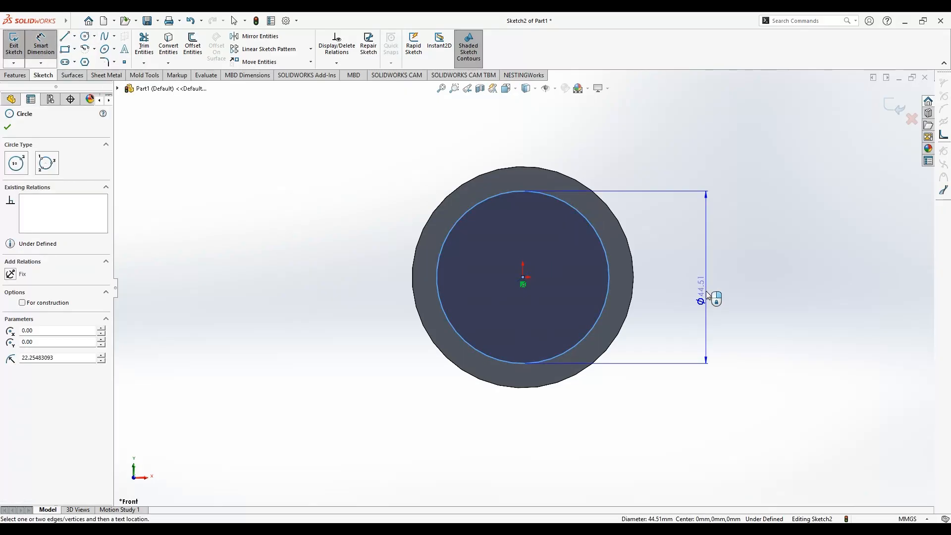
{"action": "left_click", "coordinate": [707, 295]}
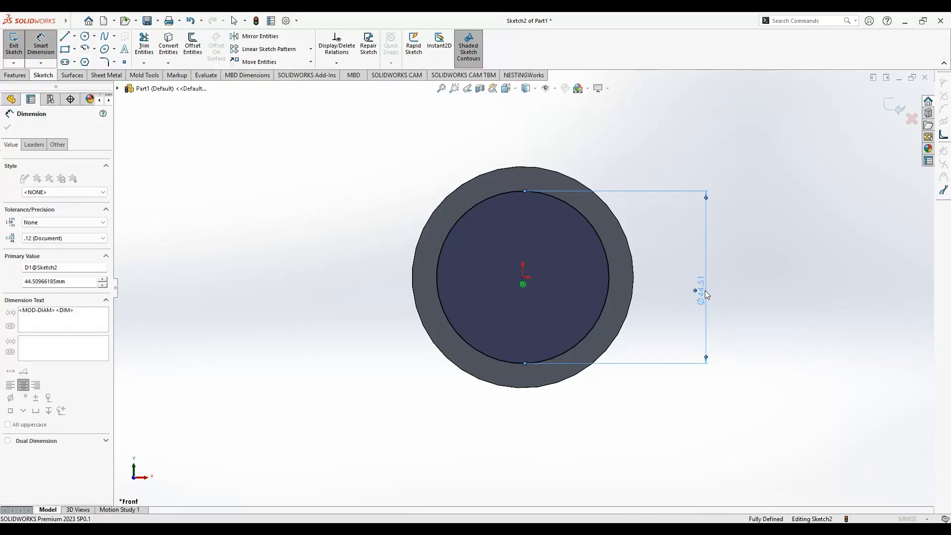
{"action": "type", "text": "37.8"}
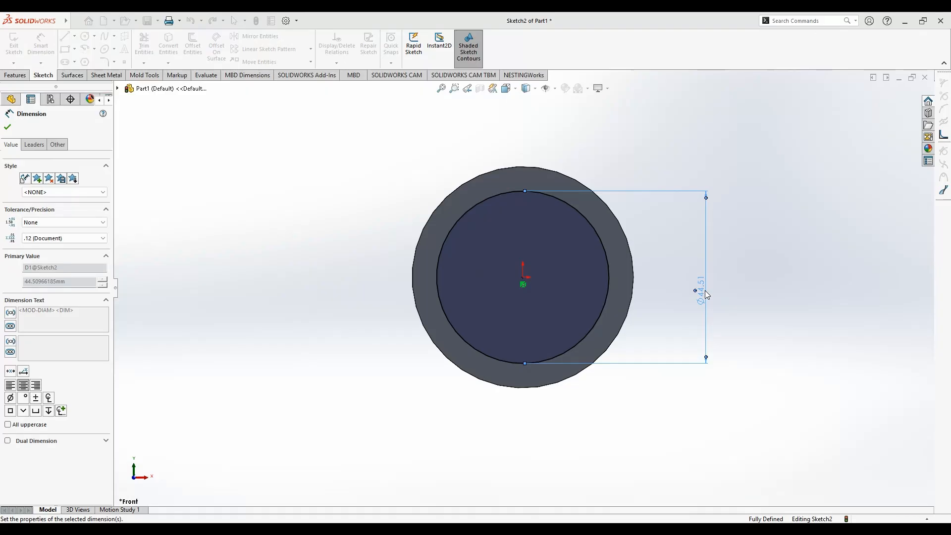
{"action": "key", "text": "Return"}
{"action": "left_click", "coordinate": [776, 315]}
- Cut away the material outside the 37.8 mm circle with a blind Extruded Cut 38 mm deep, using Flip side to cut
{"action": "scroll", "coordinate": [732, 316], "scroll_direction": "up", "scroll_amount": 3}
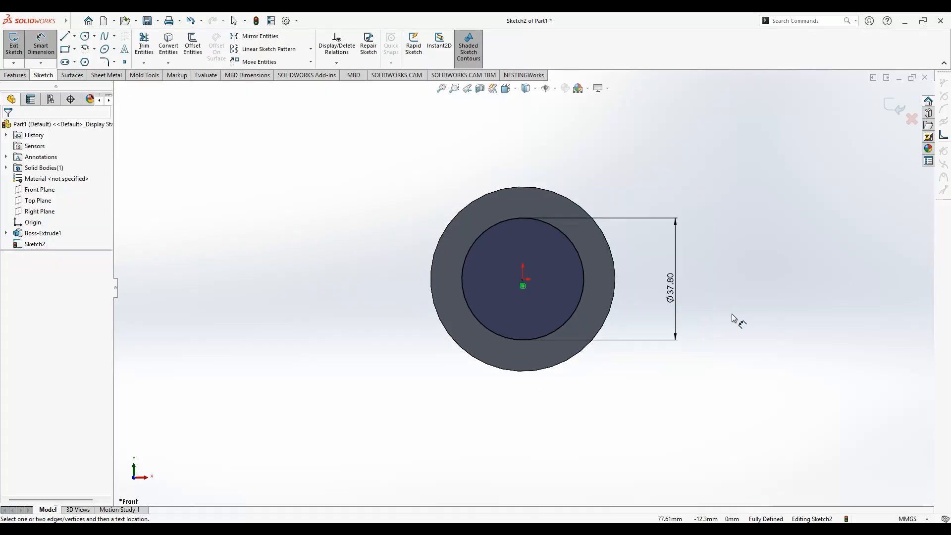
{"action": "middle_click_drag", "start_coordinate": [710, 314], "coordinate": [720, 371]}
{"action": "scroll", "coordinate": [632, 375], "scroll_direction": "up", "scroll_amount": 3}
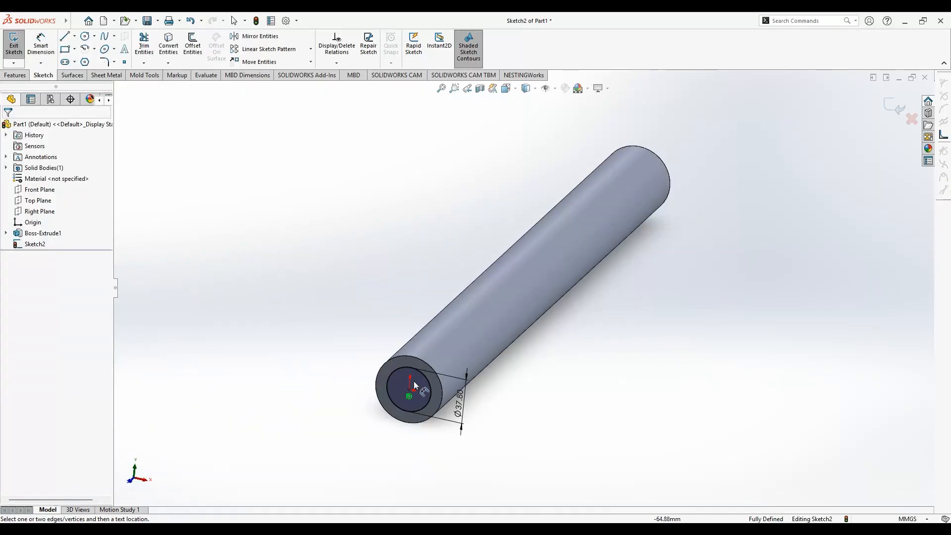
{"action": "middle_click_drag", "start_coordinate": [414, 385], "coordinate": [511, 298], "text": "ctrl"}
{"action": "scroll", "coordinate": [542, 248], "scroll_direction": "down", "scroll_amount": 3}
{"action": "scroll", "coordinate": [512, 316], "scroll_direction": "down", "scroll_amount": 2}
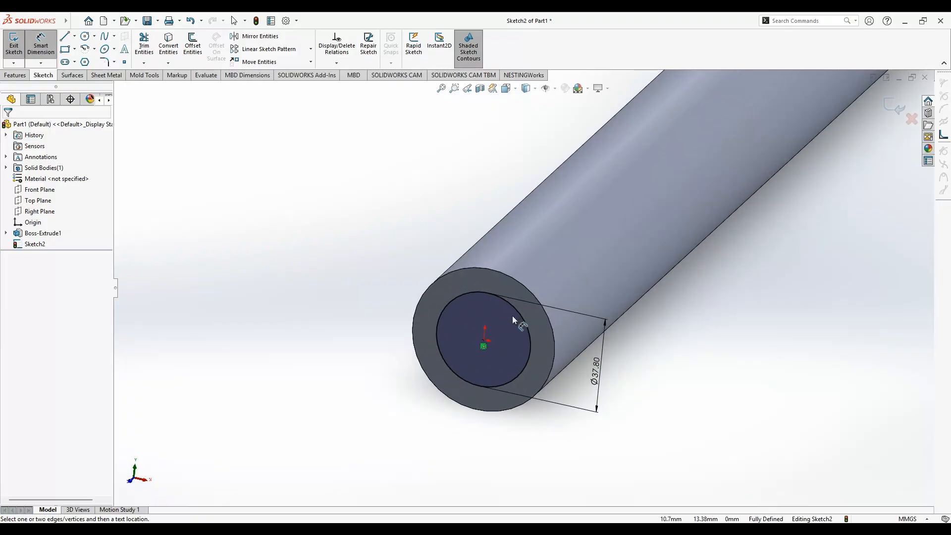
{"action": "left_click", "coordinate": [15, 75]}
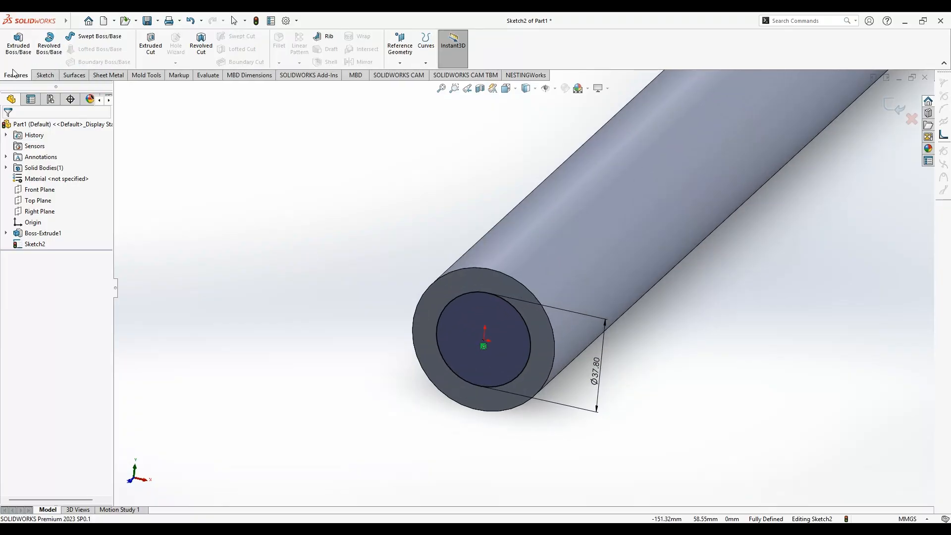
{"action": "left_click", "coordinate": [153, 51]}
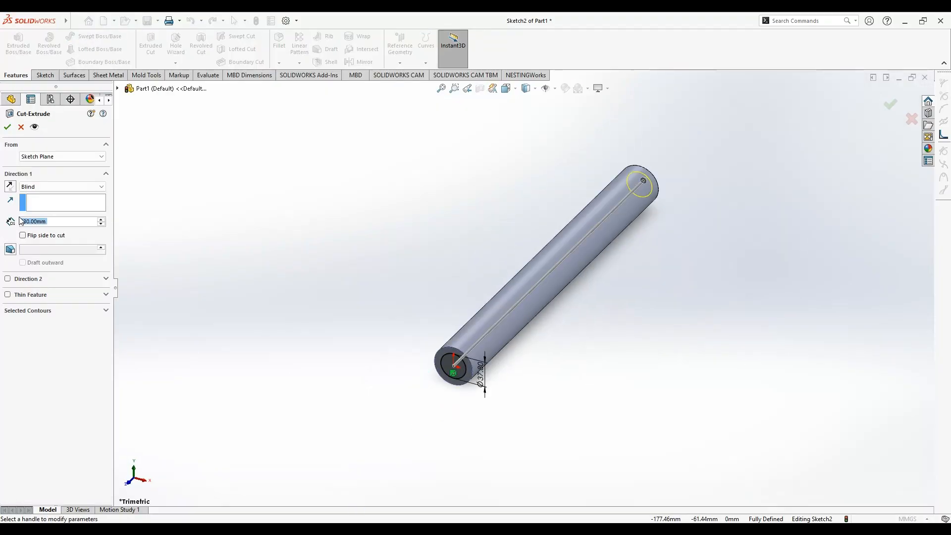
{"action": "left_click", "coordinate": [22, 236]}
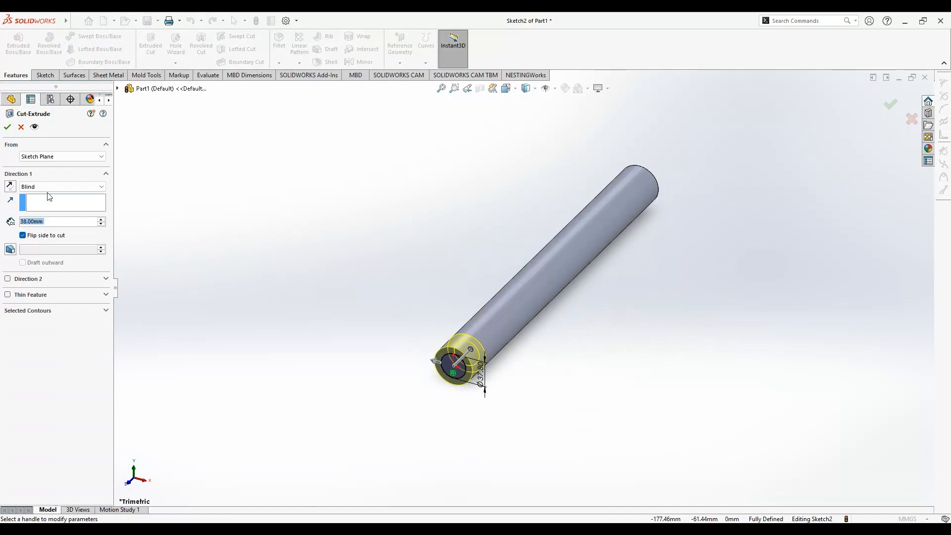
{"action": "left_click", "coordinate": [9, 127]}
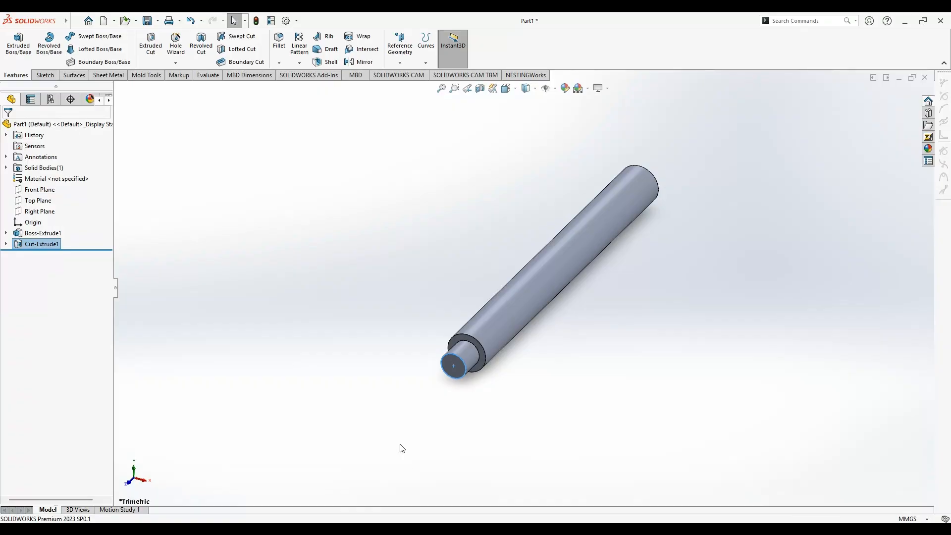
- Sketch a circle of about 23 mm radius centred on the origin on the ring-shaped shoulder face behind the stepped end
{"action": "scroll", "coordinate": [483, 347], "scroll_direction": "down", "scroll_amount": 5}
{"action": "left_click", "coordinate": [494, 353]}
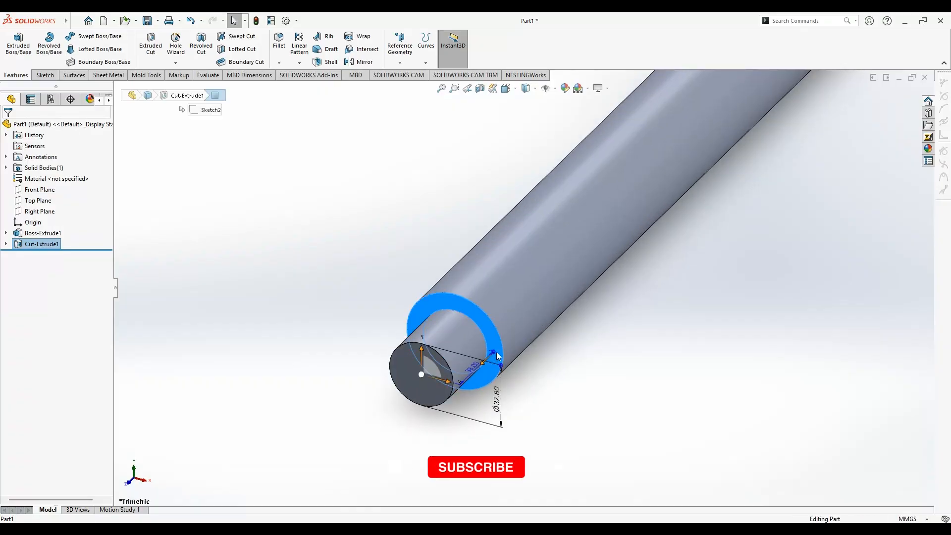
{"action": "left_click", "coordinate": [537, 323]}
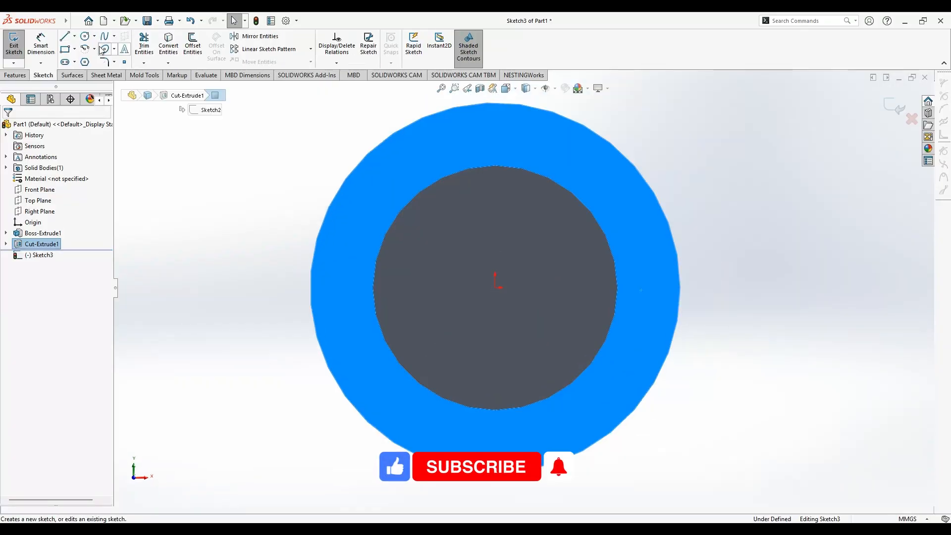
{"action": "left_click", "coordinate": [86, 37]}
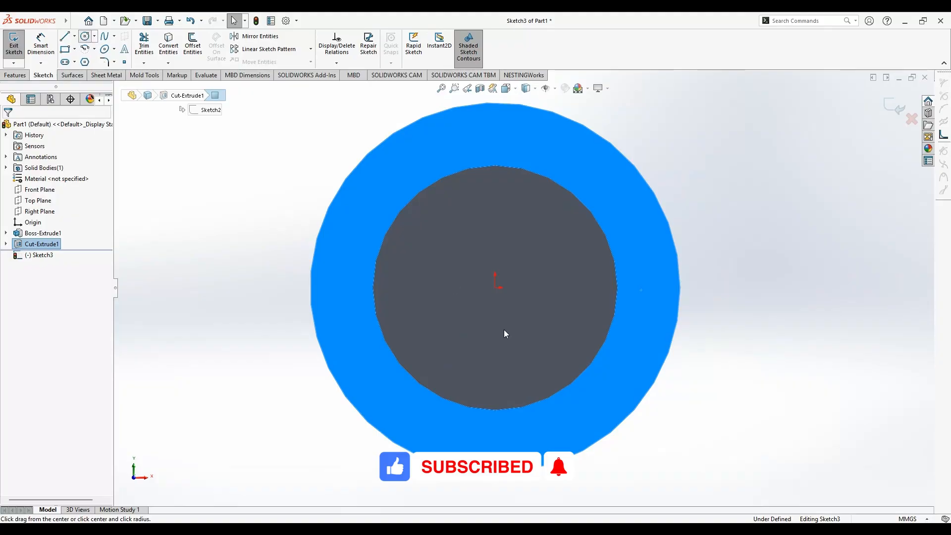
{"action": "left_click", "coordinate": [495, 287]}
{"action": "left_click", "coordinate": [590, 403]}
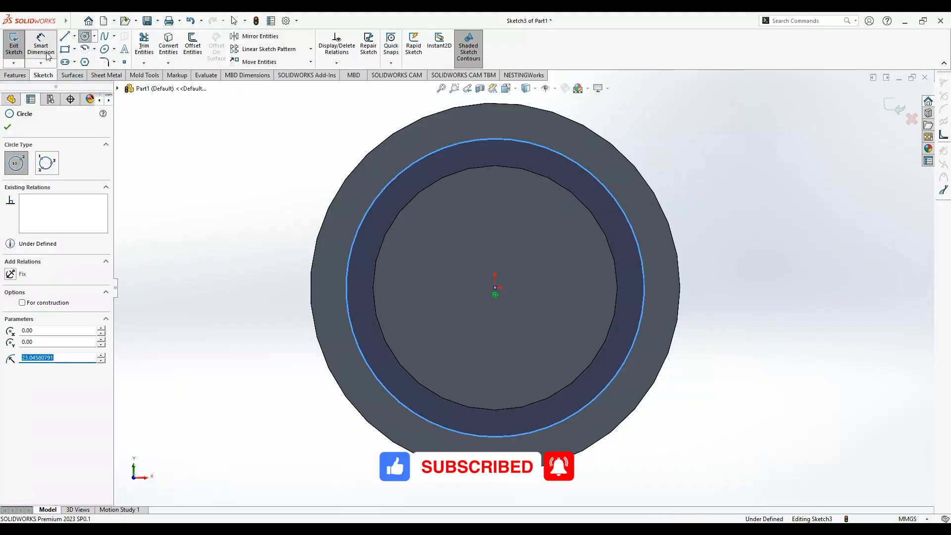
- Dimension the new shoulder circle's diameter and set it to 41.28 mm
{"action": "key", "text": "Escape"}
{"action": "left_click", "coordinate": [393, 178]}
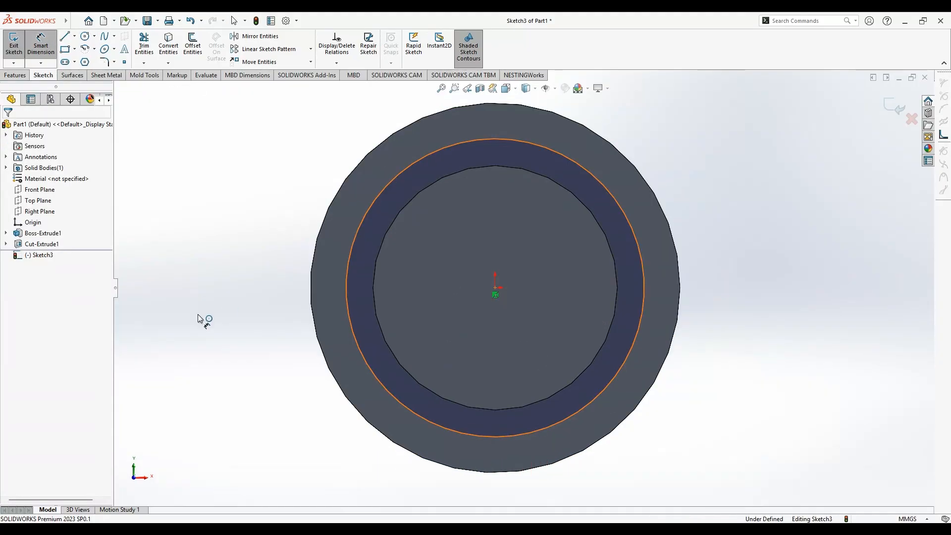
{"action": "left_click", "coordinate": [233, 316]}
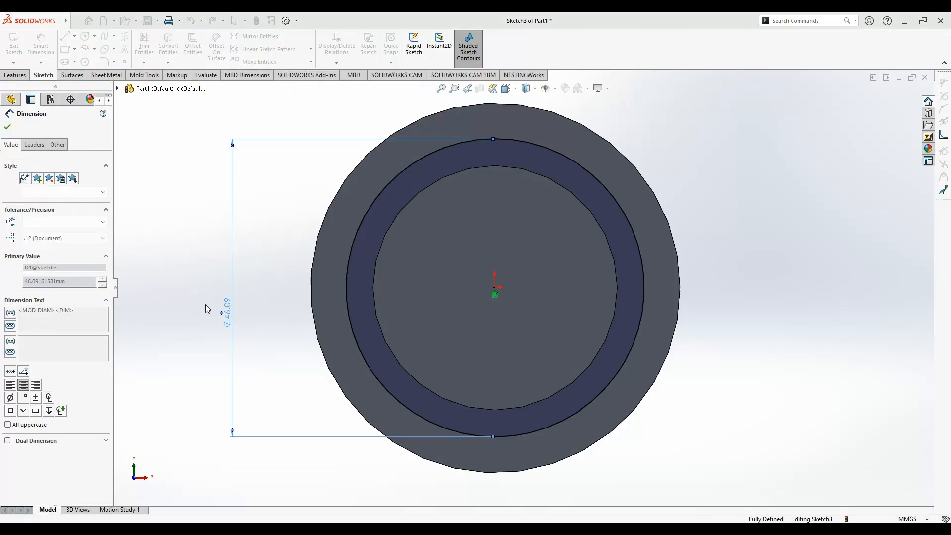
{"action": "key", "text": "Return"}
- Cut away the material outside the 41.28 mm circle with a blind Extruded Cut 40 mm deep, using Flip side to cut
{"action": "scroll", "coordinate": [742, 279], "scroll_direction": "up", "scroll_amount": 2}
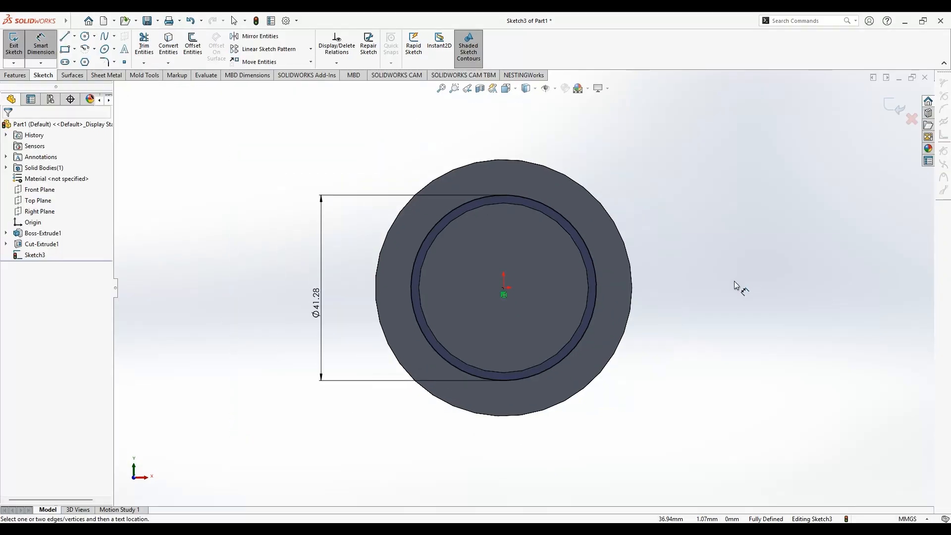
{"action": "scroll", "coordinate": [712, 294], "scroll_direction": "up", "scroll_amount": 1}
{"action": "middle_click_drag", "start_coordinate": [712, 294], "coordinate": [647, 350]}
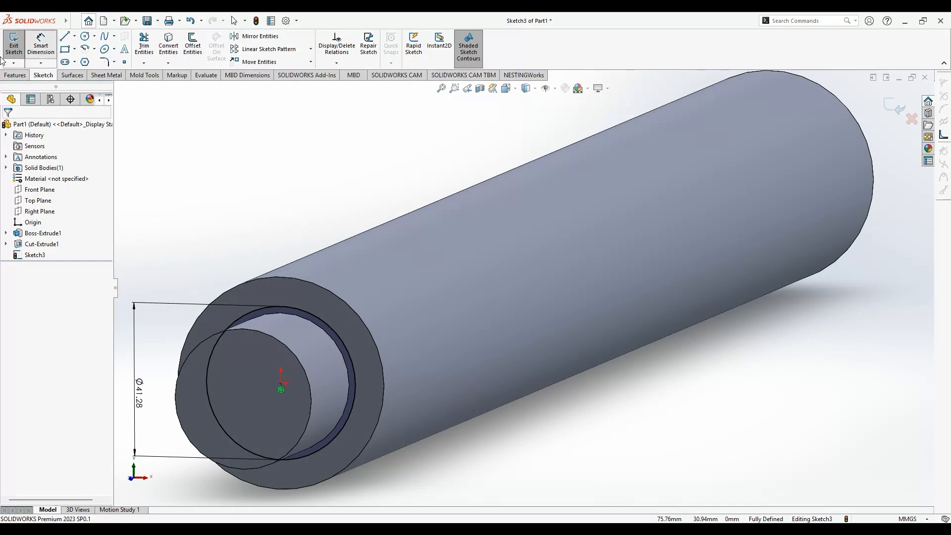
{"action": "left_click", "coordinate": [15, 75]}
{"action": "left_click", "coordinate": [150, 49]}
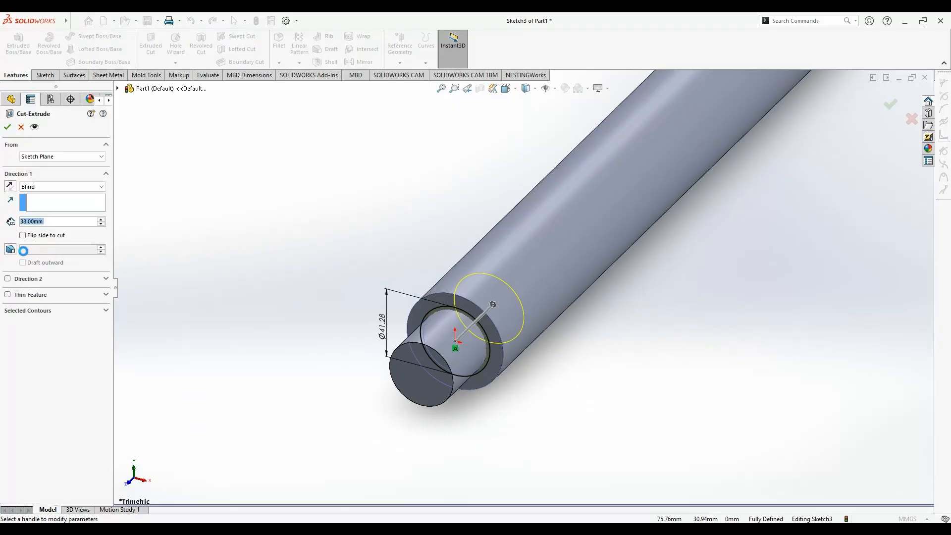
{"action": "left_click", "coordinate": [23, 235]}
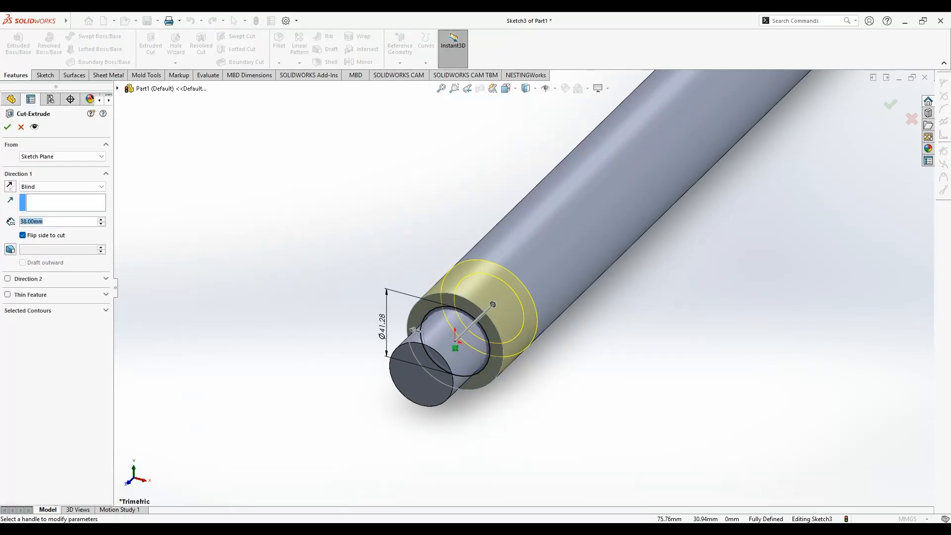
{"action": "left_click", "coordinate": [8, 126]}
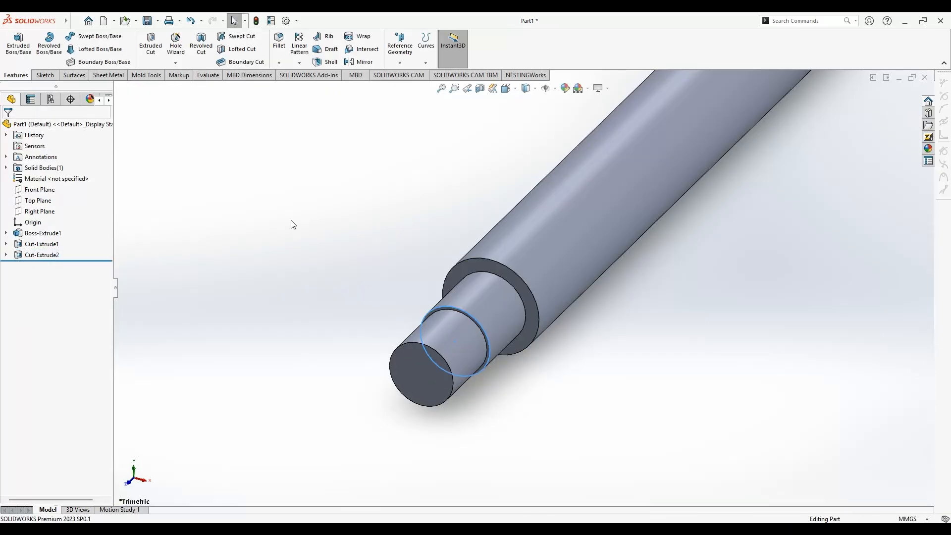
- Sketch a circle of about 24.6 mm radius centred on the origin on the largest ring-shaped shoulder face, behind the second step
{"action": "left_click", "coordinate": [531, 325]}
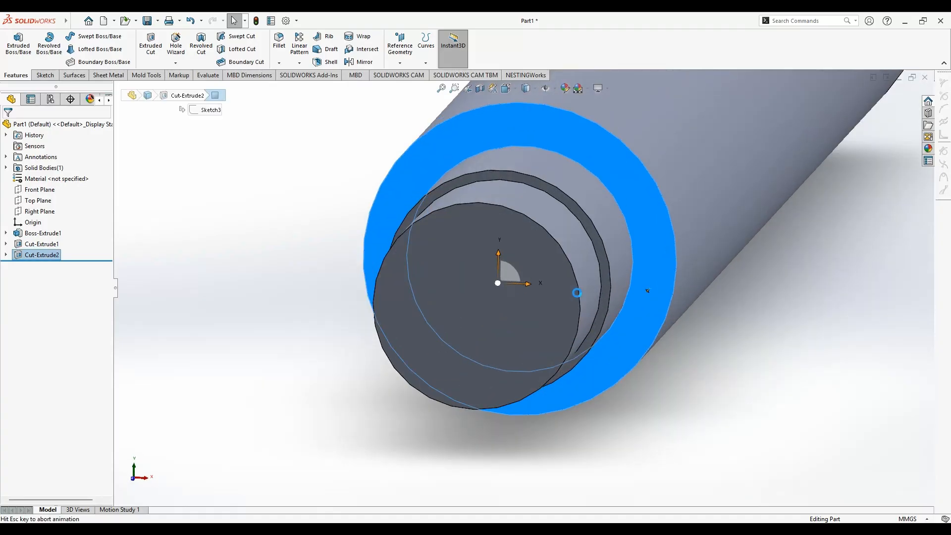
{"action": "left_click", "coordinate": [577, 293]}
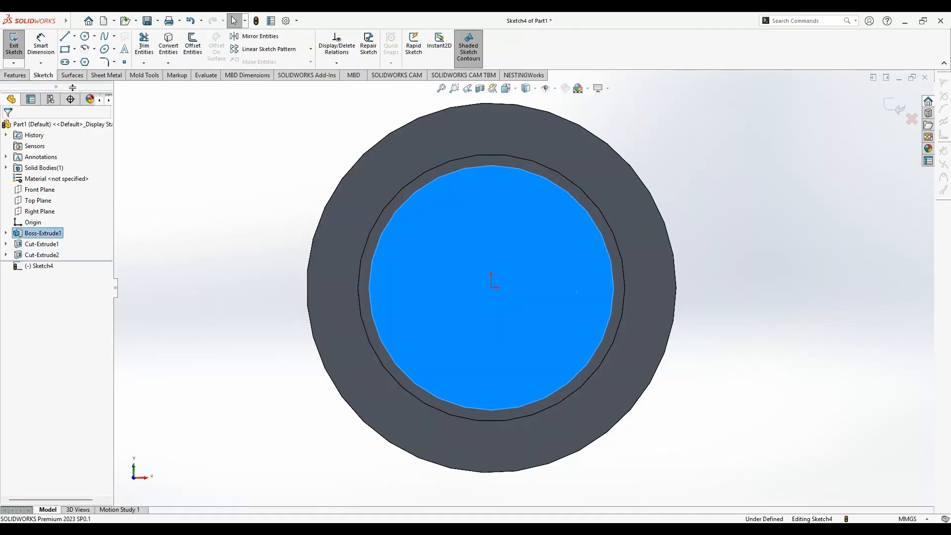
{"action": "left_click", "coordinate": [85, 36]}
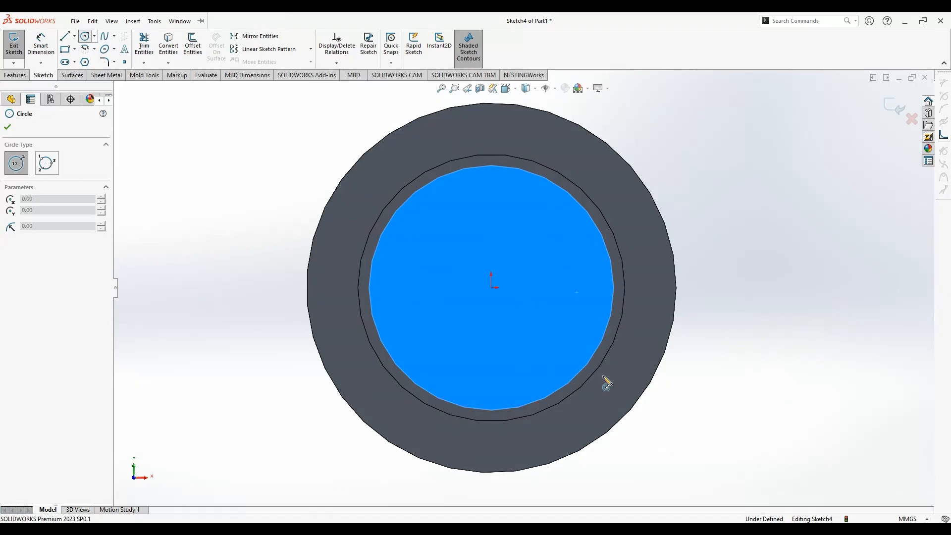
{"action": "left_click", "coordinate": [491, 288]}
{"action": "left_click", "coordinate": [597, 415]}
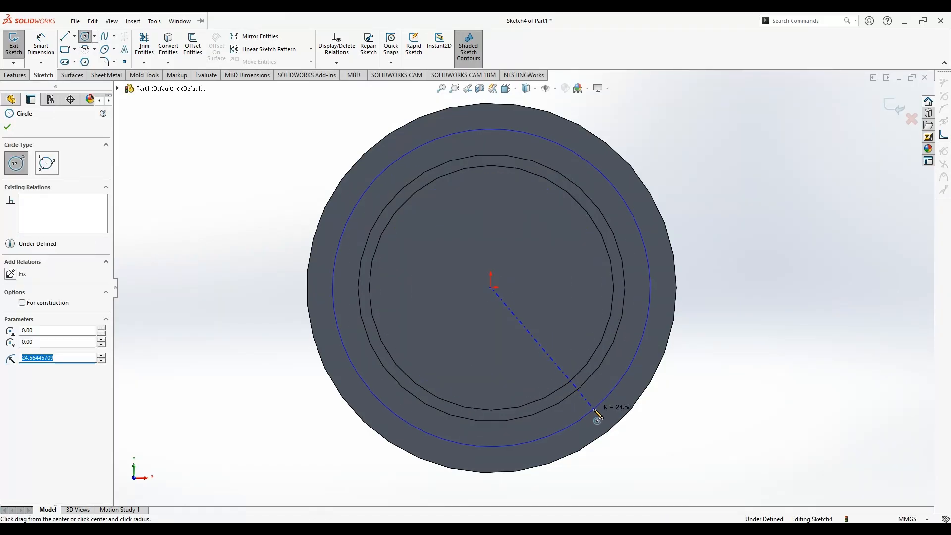
- Dimension the third step circle's diameter and set it to 49 mm
{"action": "left_click", "coordinate": [41, 47]}
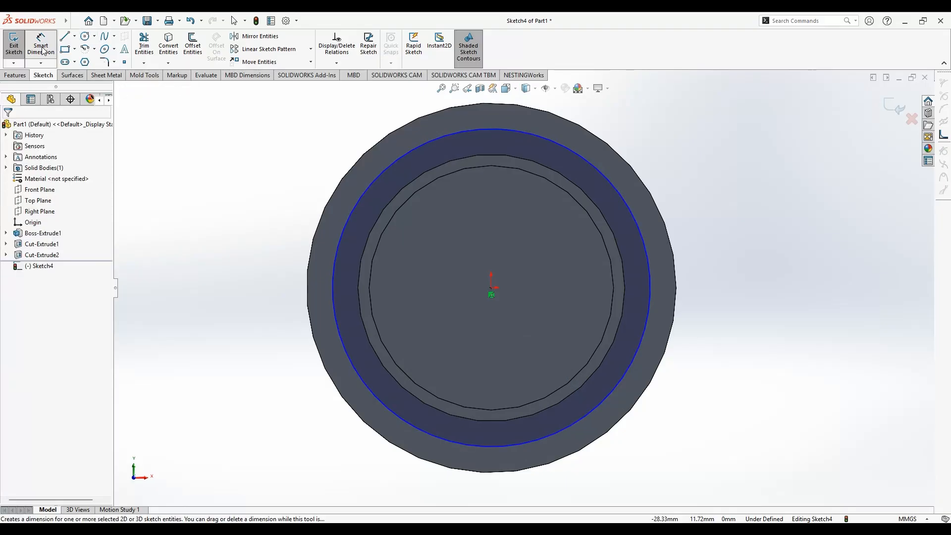
{"action": "left_click", "coordinate": [43, 49]}
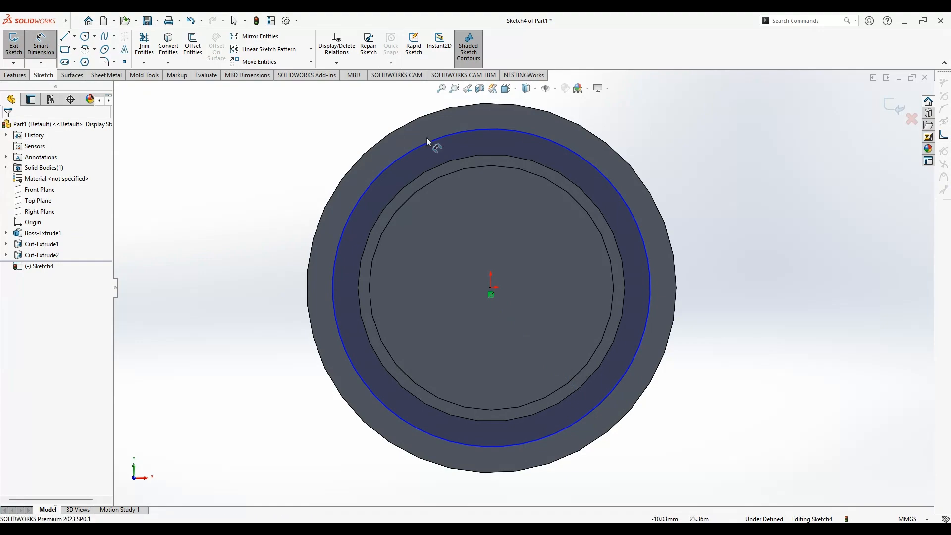
{"action": "left_click", "coordinate": [403, 154]}
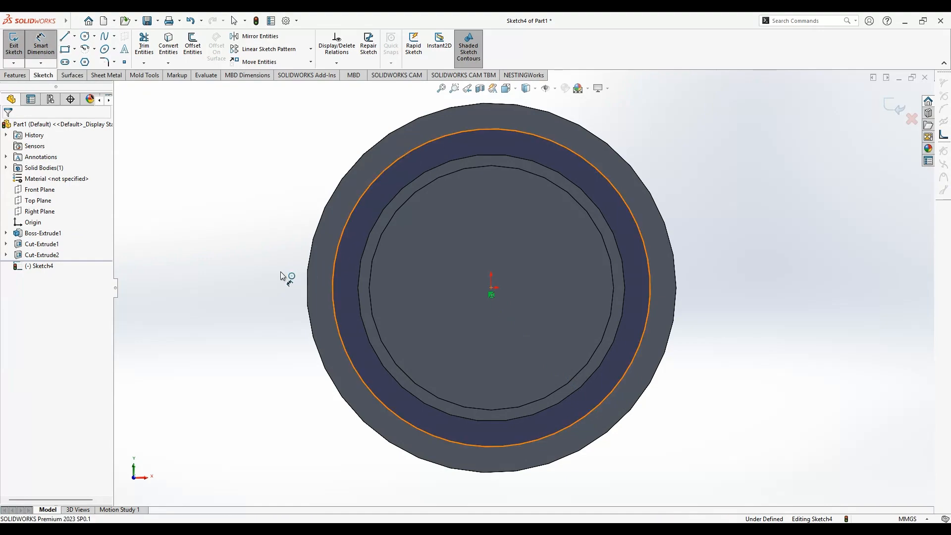
{"action": "left_click", "coordinate": [275, 295]}
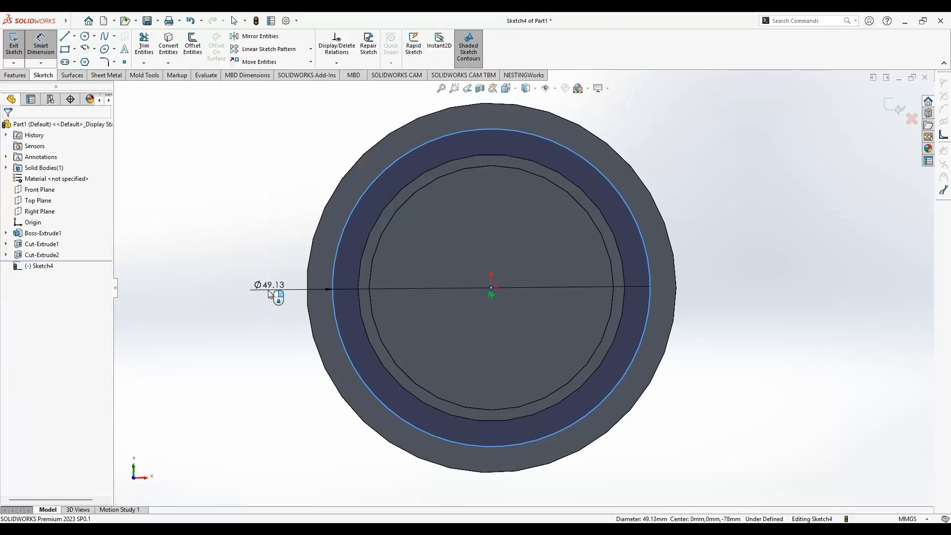
{"action": "left_click", "coordinate": [270, 294]}
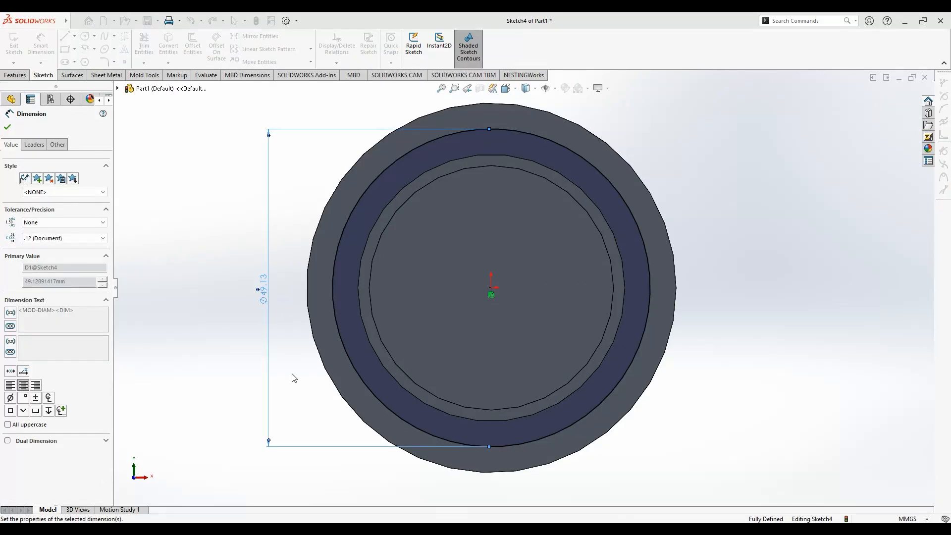
{"action": "type", "text": "49"}
{"action": "key", "text": "Return"}
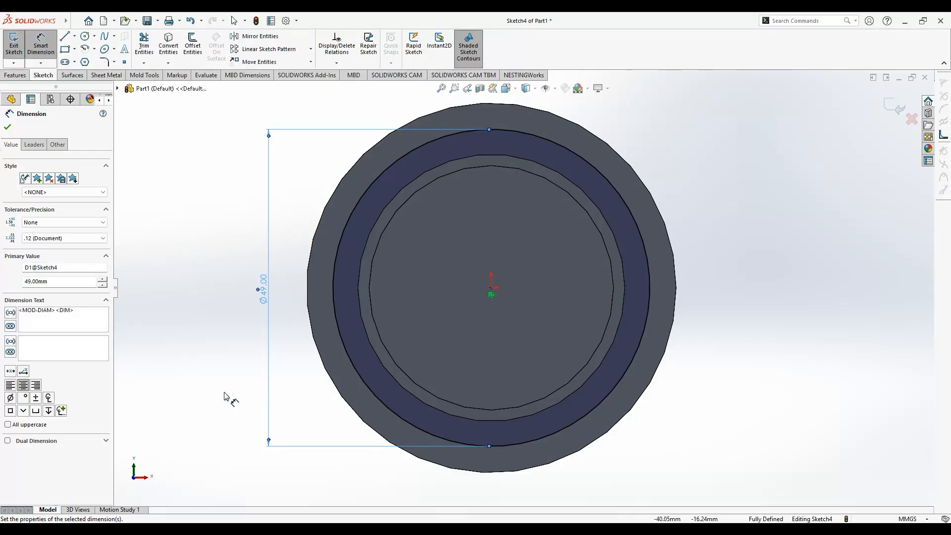
{"action": "key", "text": "Escape"}
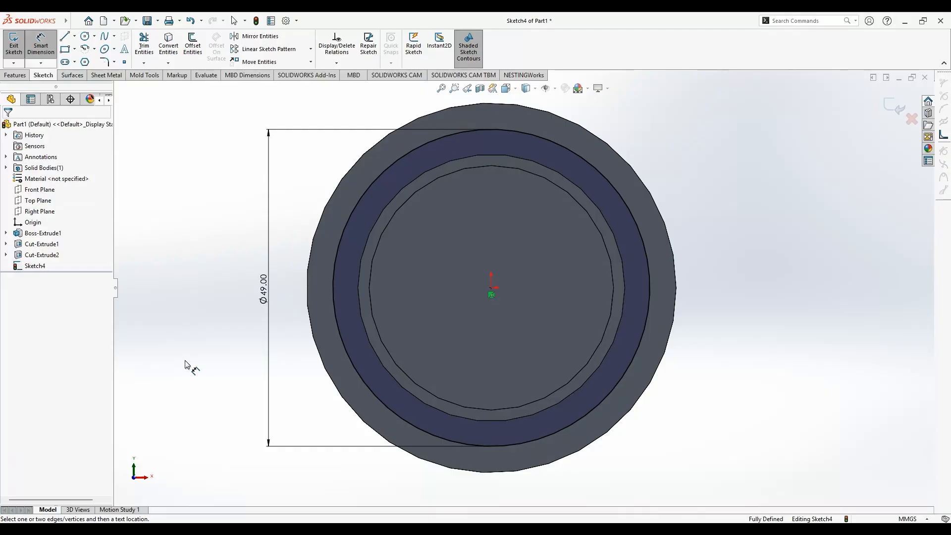
- Cut away the material outside the 49 mm circle with a blind Extruded Cut 55 mm deep, using Flip side to cut
{"action": "left_click", "coordinate": [14, 76]}
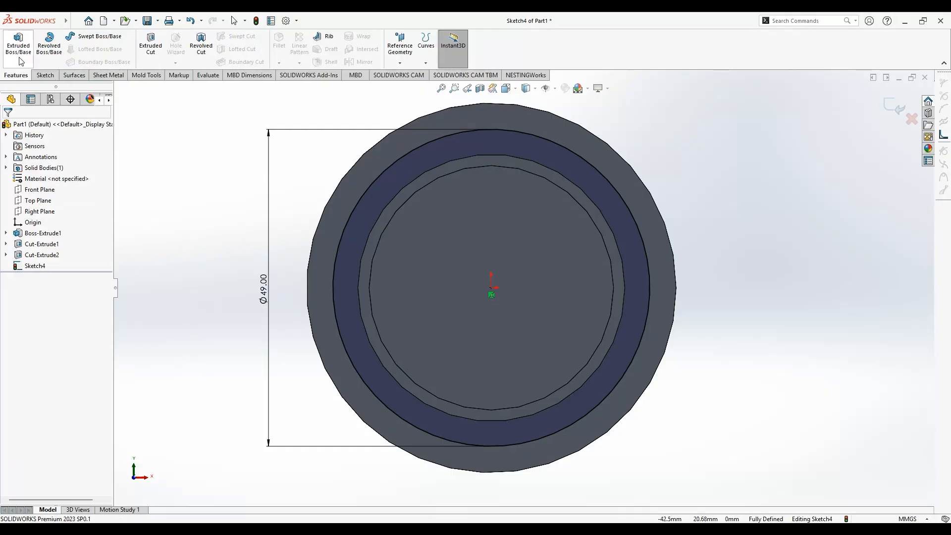
{"action": "left_click", "coordinate": [151, 52]}
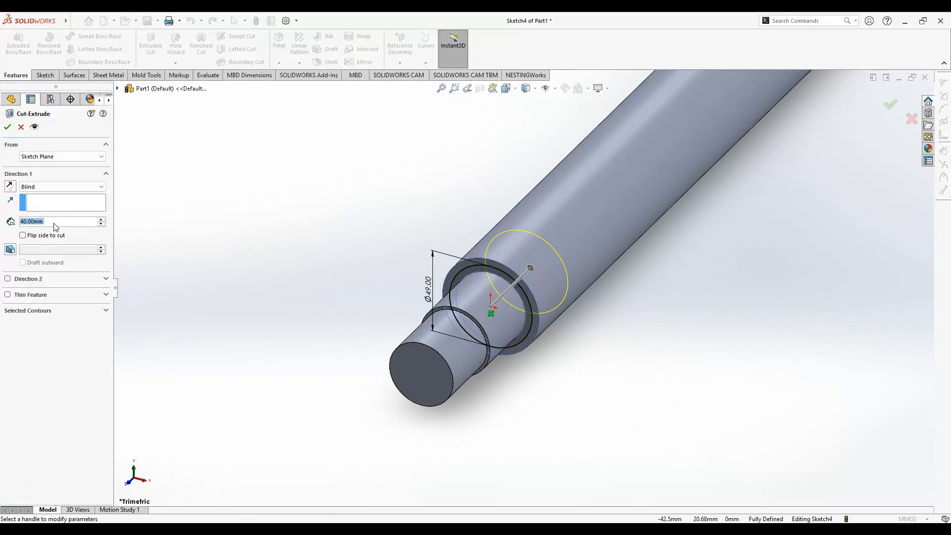
{"action": "type", "text": "55"}
{"action": "key", "text": "Return"}
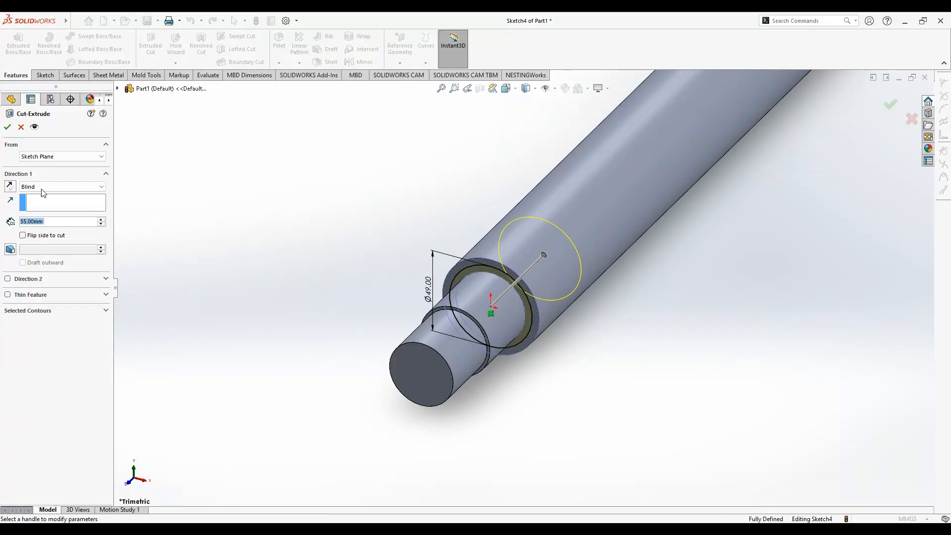
{"action": "left_click", "coordinate": [23, 236]}
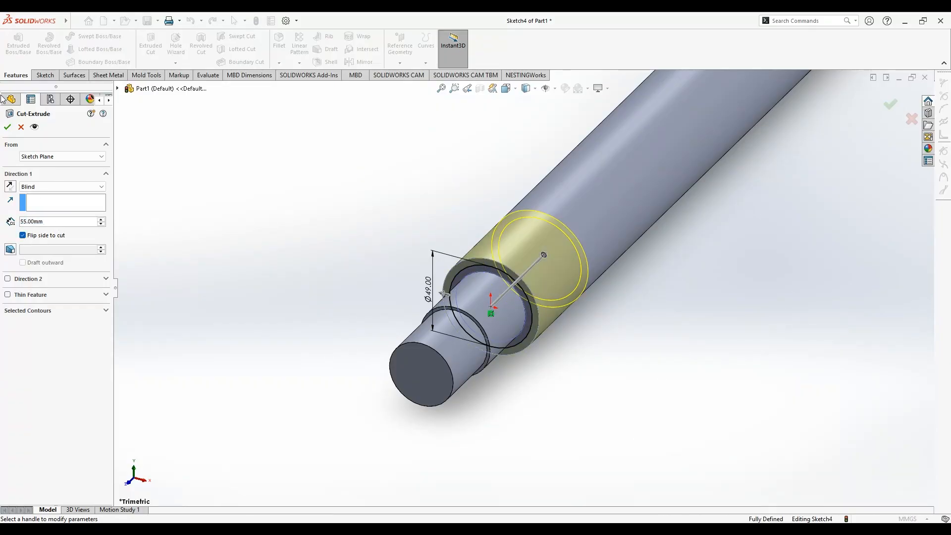
{"action": "left_click", "coordinate": [8, 127]}
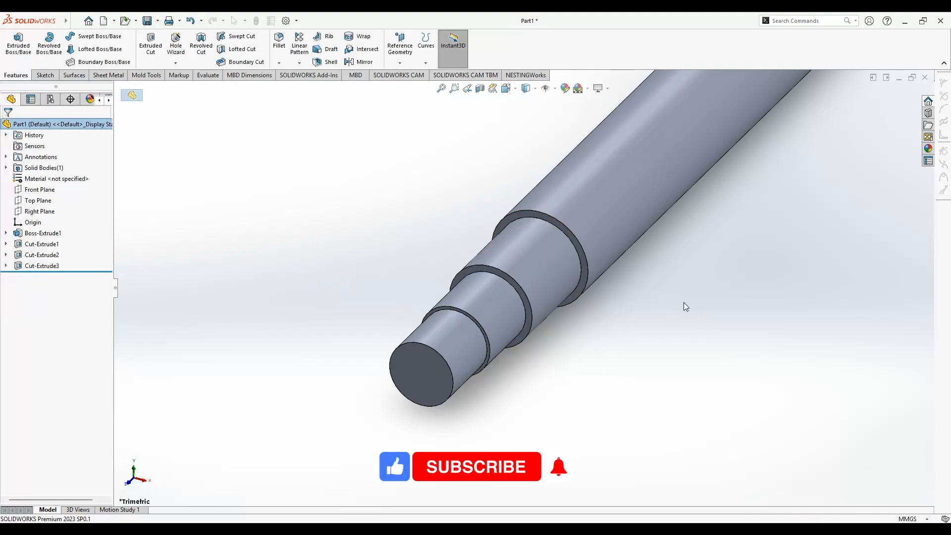
- Chamfer the outer edges of the stepped end face and its three shoulders by 1 mm at 45 degrees, keeping only edges in the selection
{"action": "scroll", "coordinate": [553, 209], "scroll_direction": "down", "scroll_amount": 1}
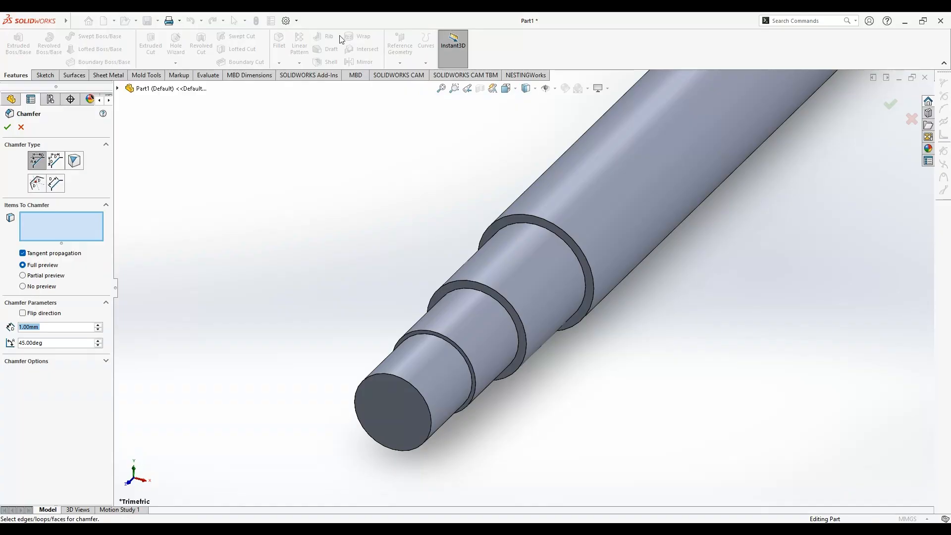
{"action": "left_click", "coordinate": [416, 388]}
{"action": "left_click", "coordinate": [455, 347]}
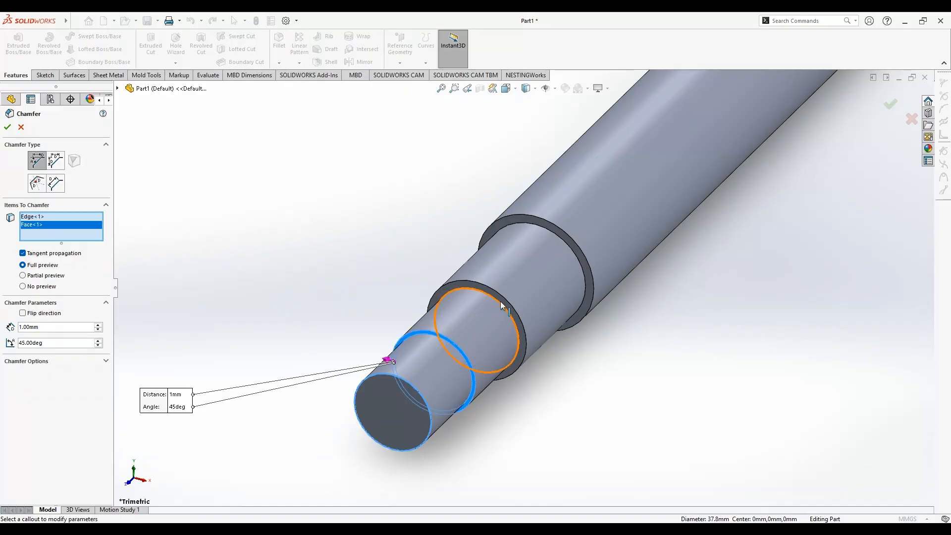
{"action": "left_click", "coordinate": [450, 342]}
{"action": "scroll", "coordinate": [450, 342], "scroll_direction": "down", "scroll_amount": 10}
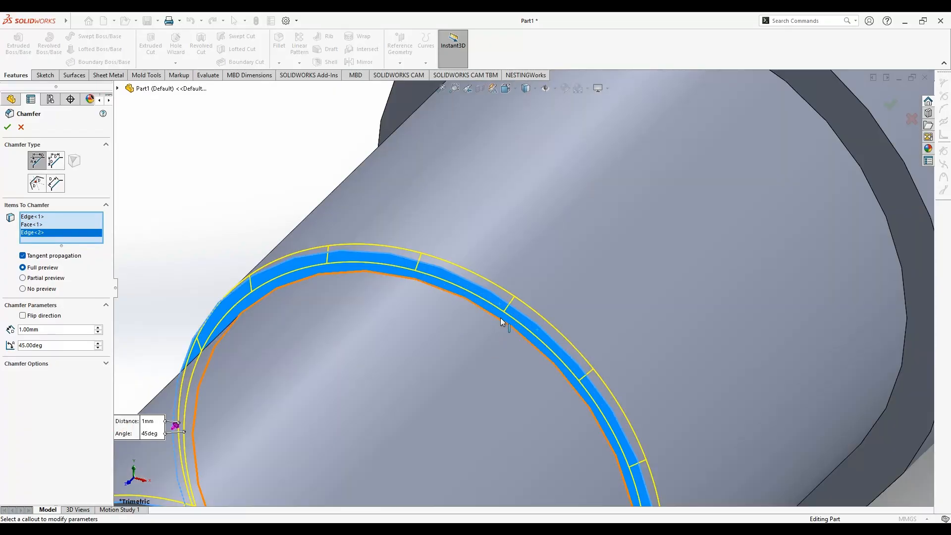
{"action": "left_click", "coordinate": [500, 317]}
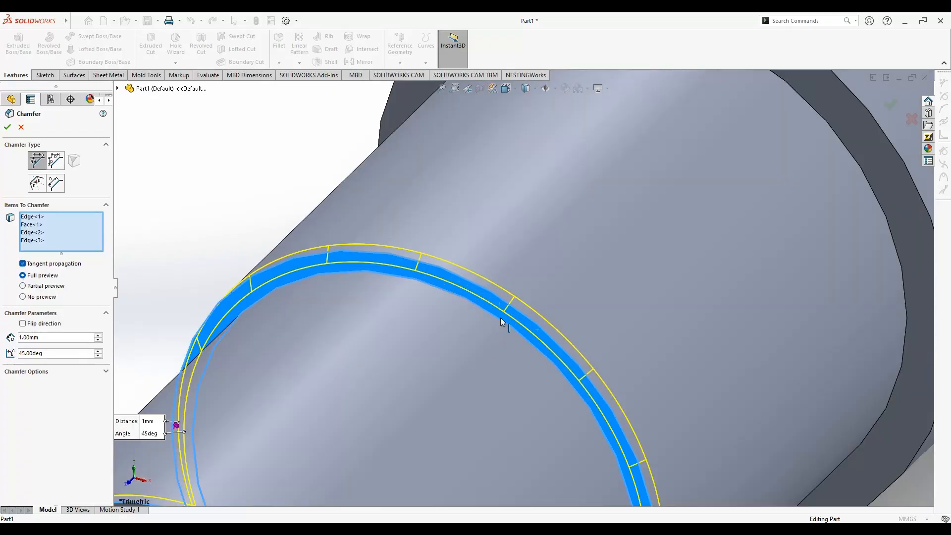
{"action": "left_click", "coordinate": [500, 317]}
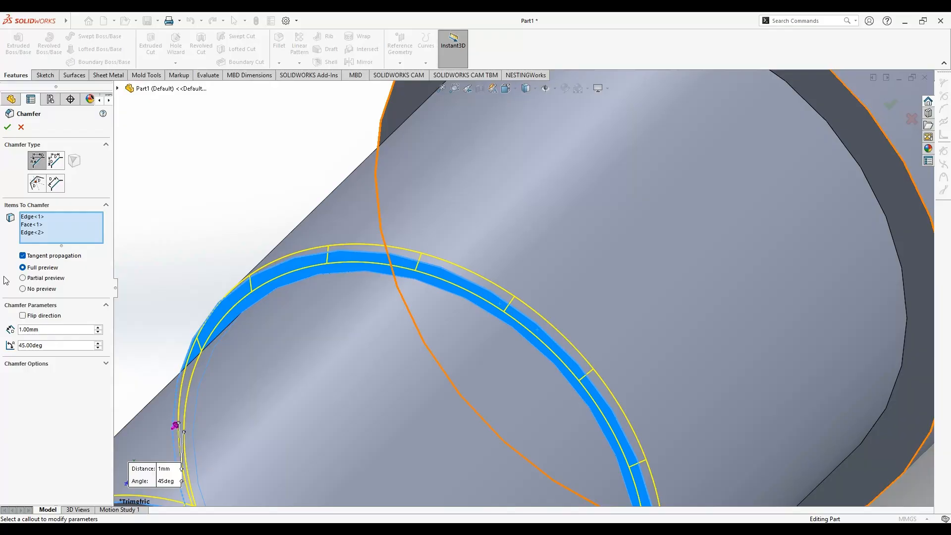
{"action": "left_click", "coordinate": [31, 224]}
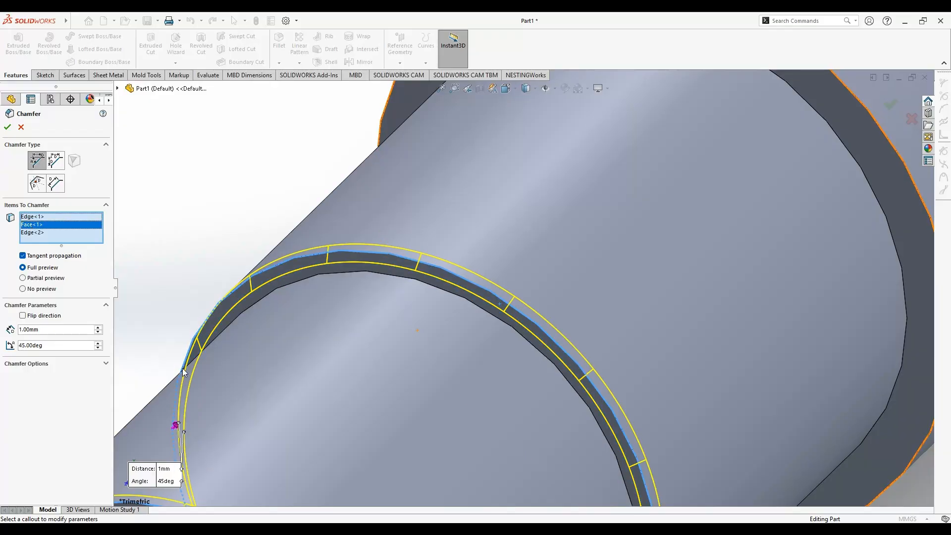
{"action": "scroll", "coordinate": [331, 383], "scroll_direction": "up", "scroll_amount": 7}
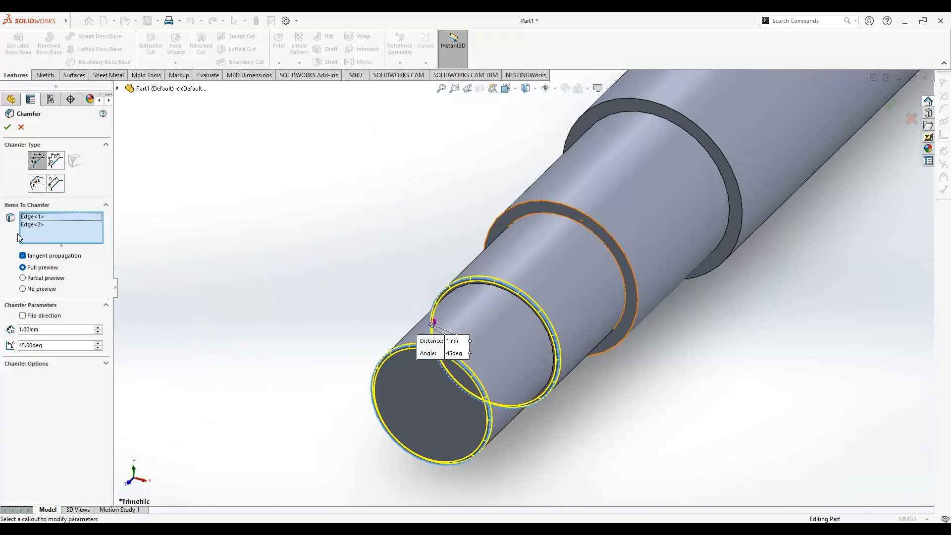
{"action": "left_click", "coordinate": [612, 237]}
{"action": "left_click", "coordinate": [699, 126]}
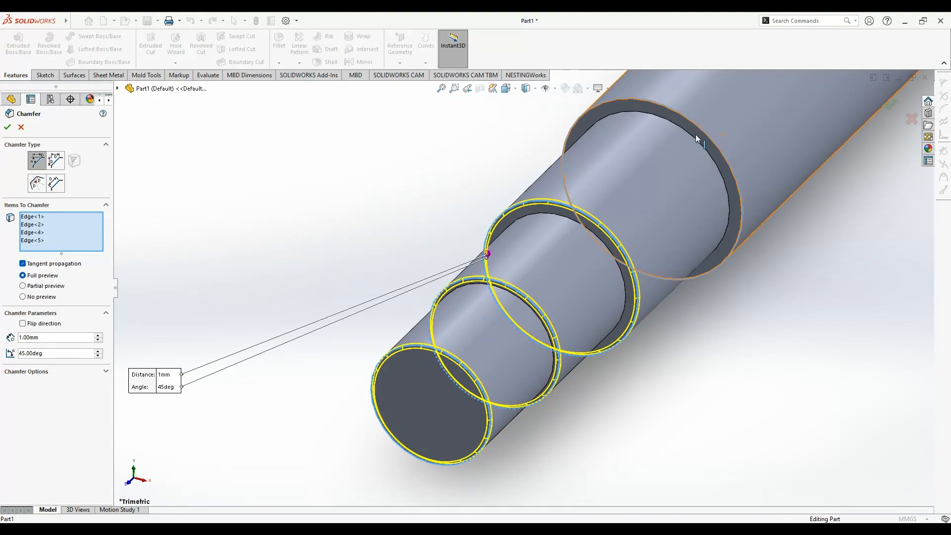
{"action": "left_click", "coordinate": [7, 129]}
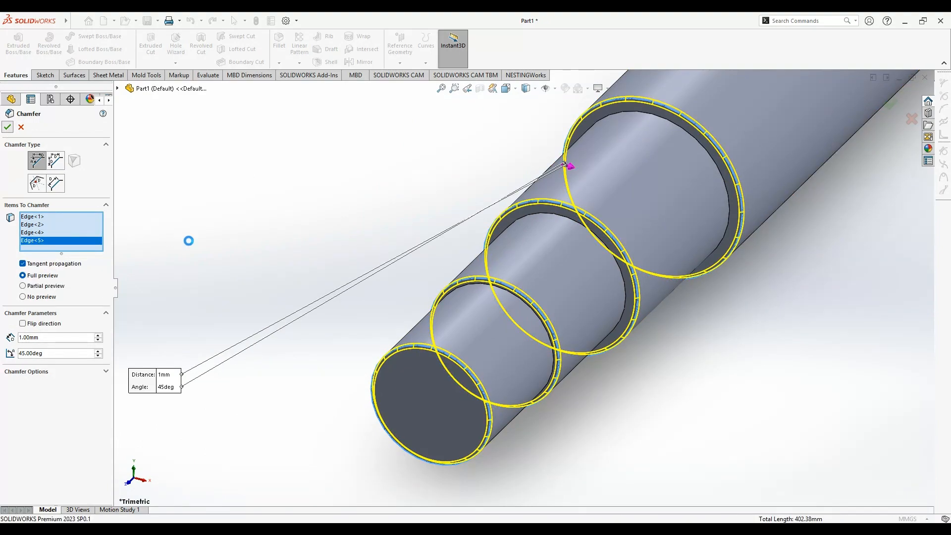
- Sketch a circle of about 6.3 mm radius centred on the origin on the plain, unstepped end face of the shaft
{"action": "scroll", "coordinate": [522, 348], "scroll_direction": "up", "scroll_amount": 10}
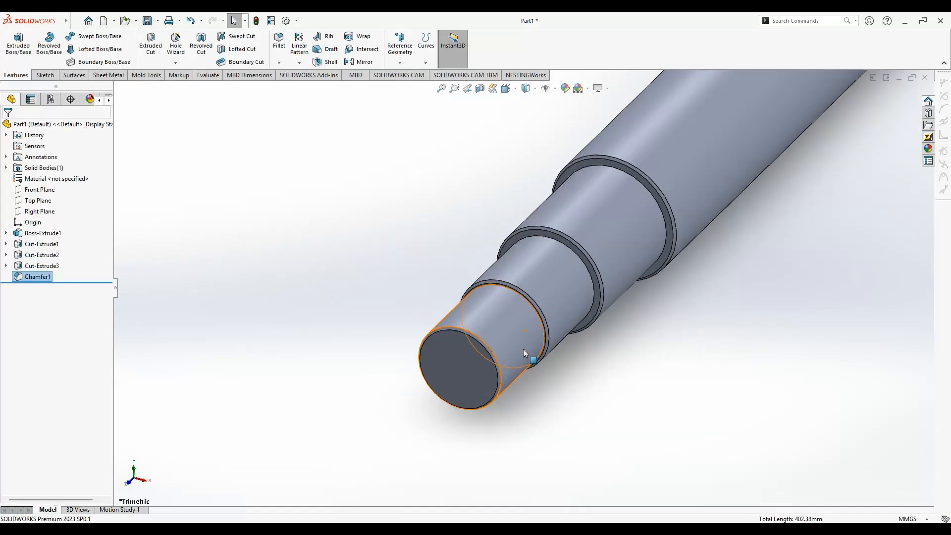
{"action": "middle_click_drag", "start_coordinate": [583, 255], "coordinate": [534, 261]}
{"action": "scroll", "coordinate": [557, 251], "scroll_direction": "down", "scroll_amount": 5}
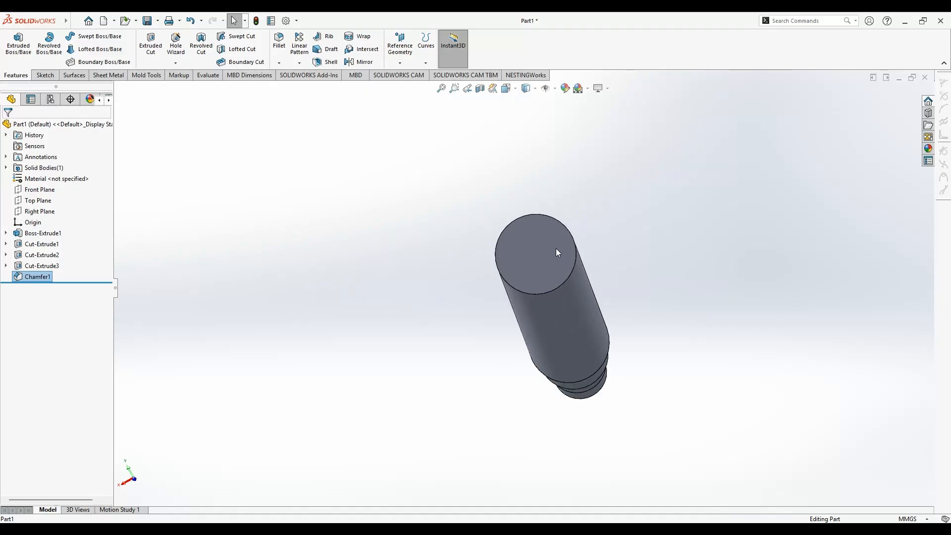
{"action": "left_click", "coordinate": [556, 248]}
{"action": "left_click", "coordinate": [600, 217]}
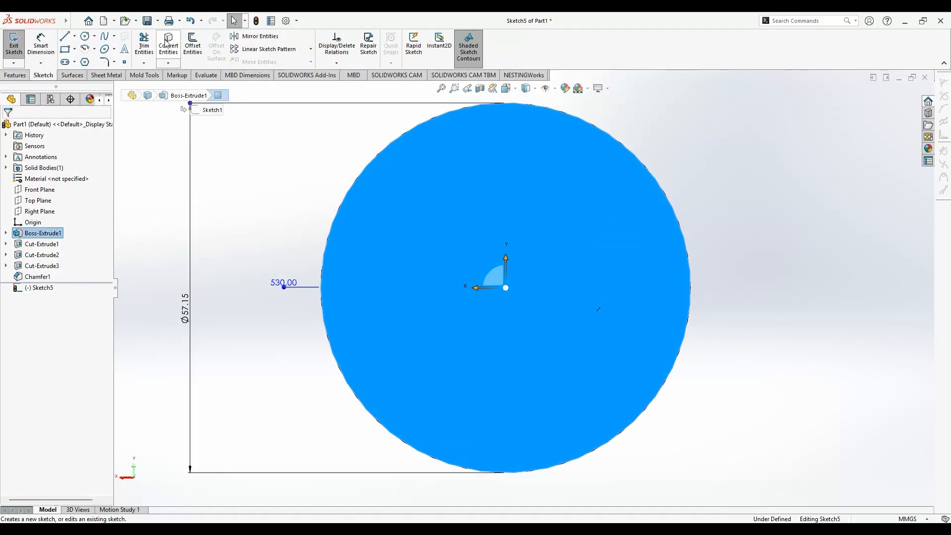
{"action": "left_click", "coordinate": [75, 36]}
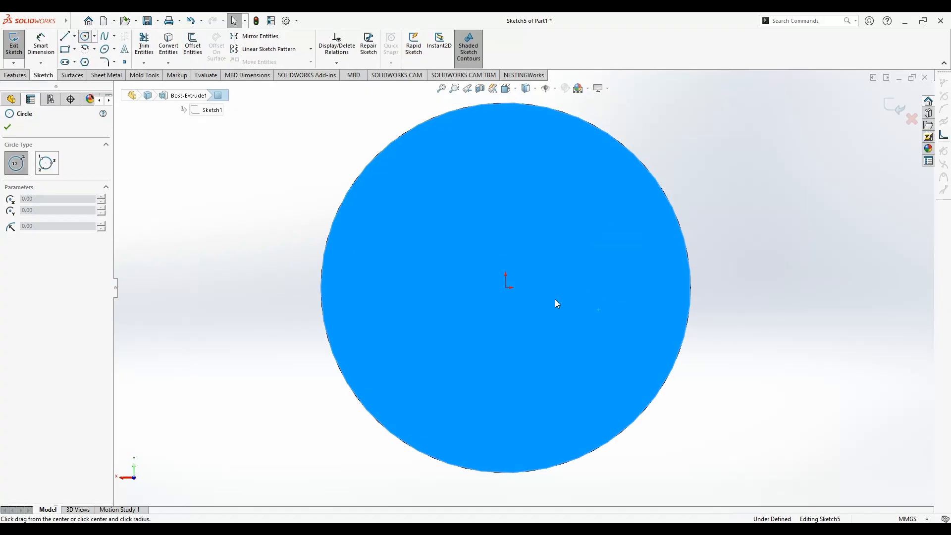
{"action": "left_click", "coordinate": [505, 287]}
{"action": "left_click", "coordinate": [533, 320]}
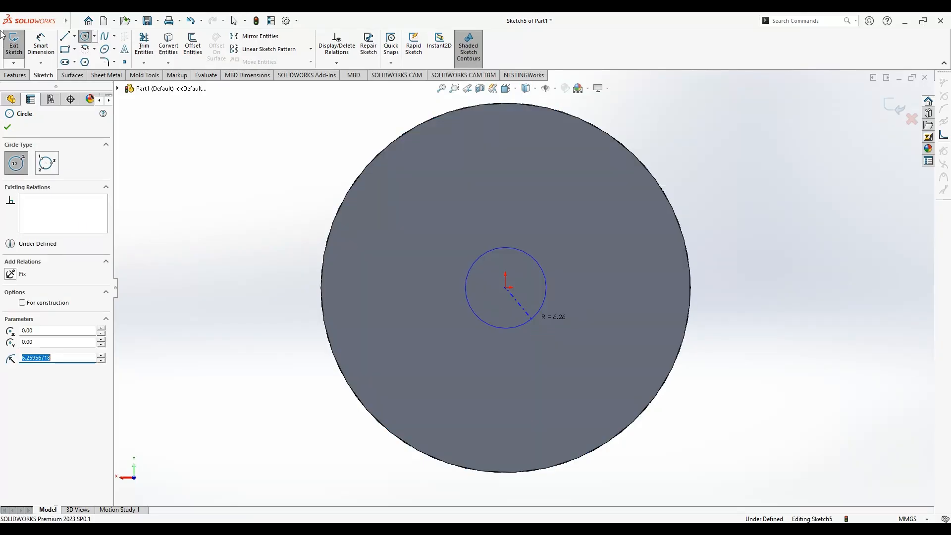
{"action": "key", "text": "Escape"}
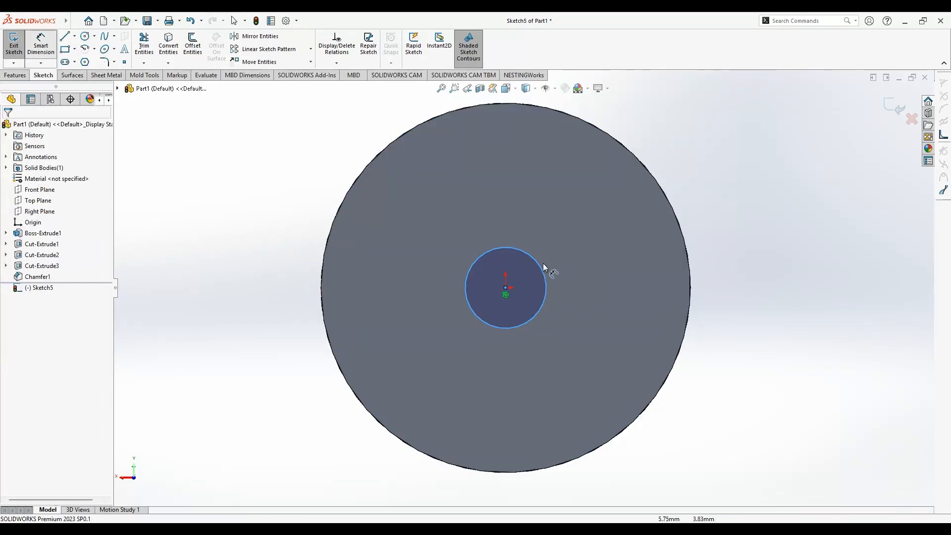
- Dimension the small circle's diameter on the plain end face and set it to 10 mm
{"action": "left_click", "coordinate": [541, 267]}
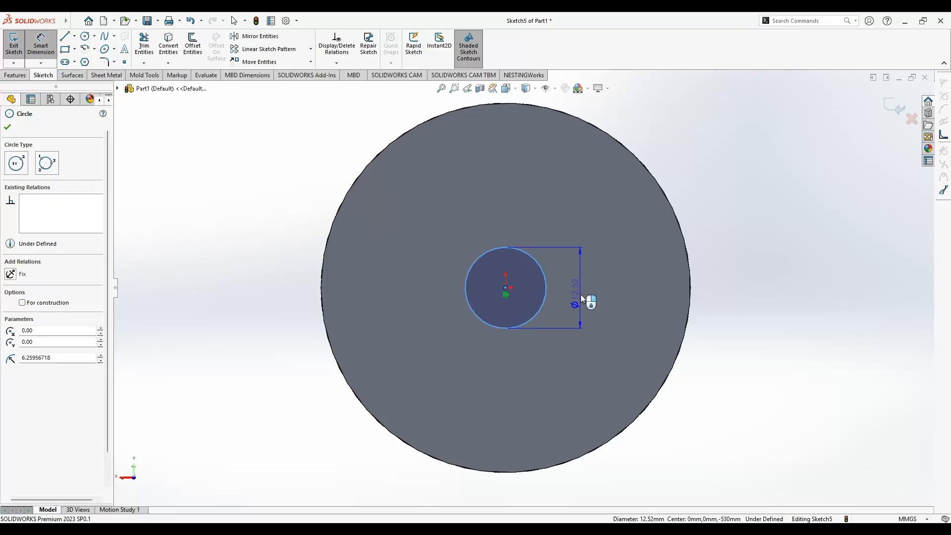
{"action": "left_click", "coordinate": [580, 294]}
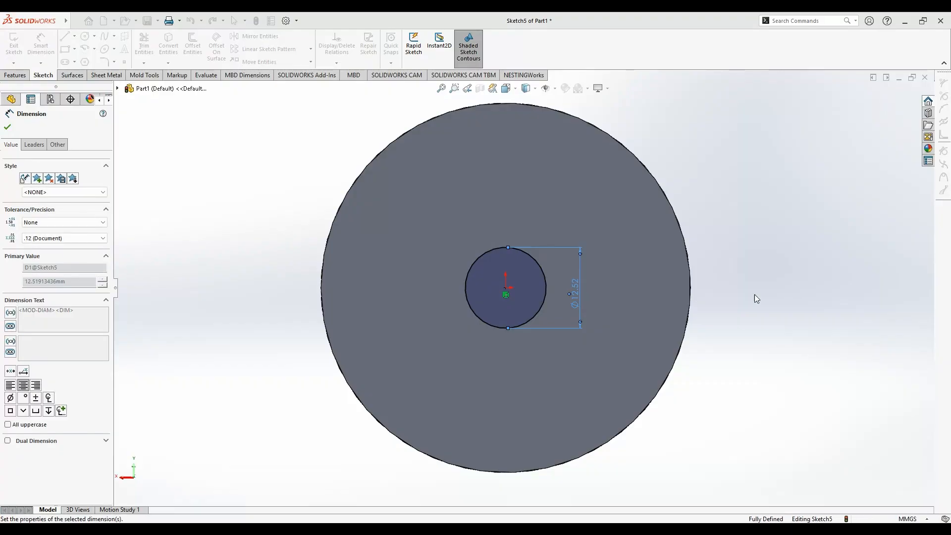
{"action": "type", "text": "10"}
{"action": "key", "text": "Return"}
{"action": "left_click", "coordinate": [775, 289]}
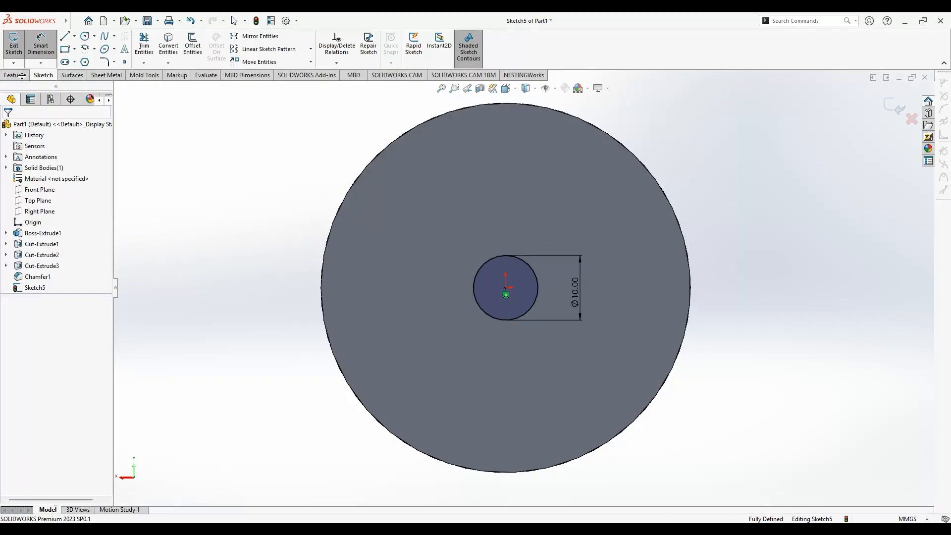
- Extrude the 10 mm circle as a blind boss 5 mm long, merged with the shaft
{"action": "left_click", "coordinate": [17, 75]}
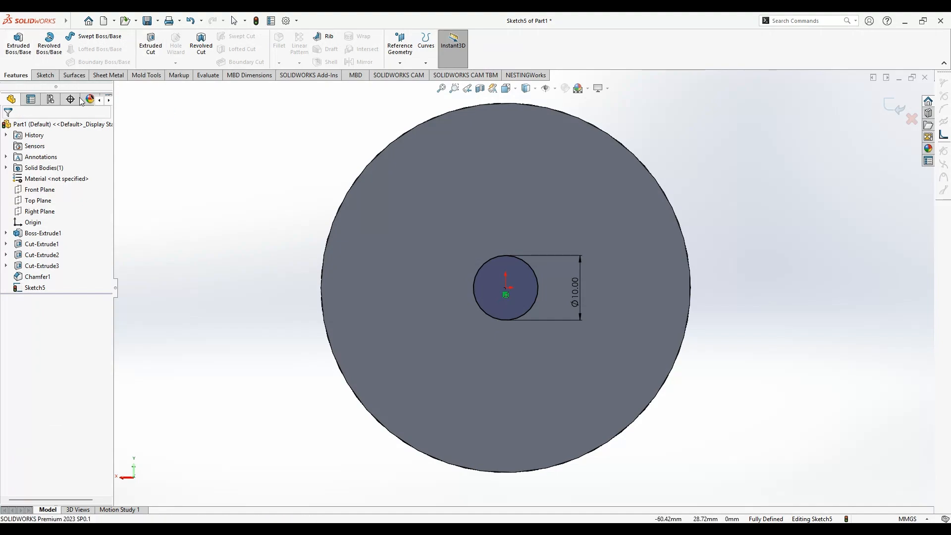
{"action": "left_click", "coordinate": [11, 42]}
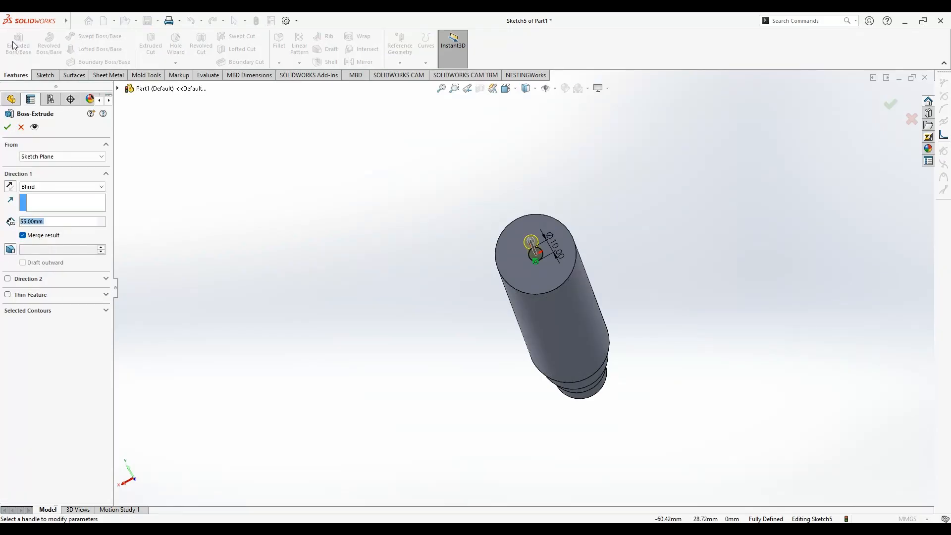
{"action": "type", "text": "5"}
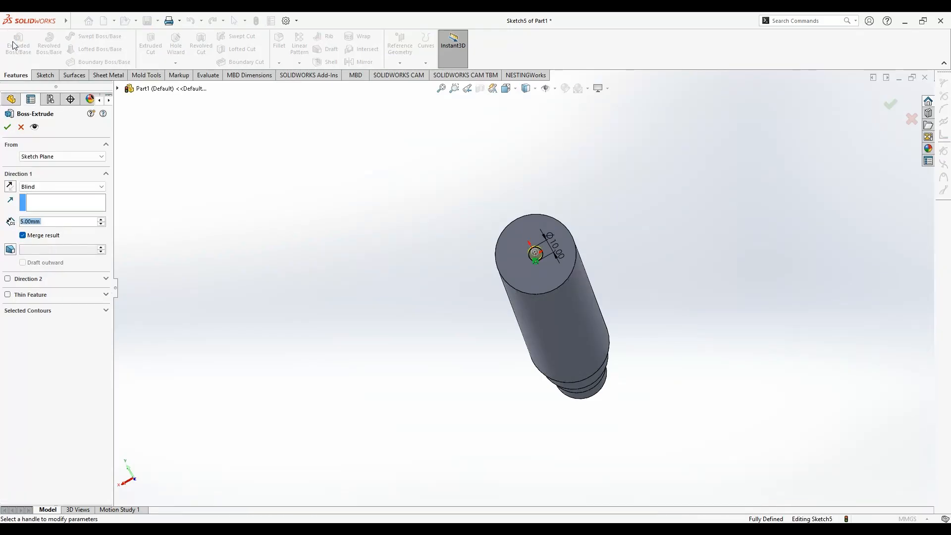
{"action": "left_click", "coordinate": [9, 130]}
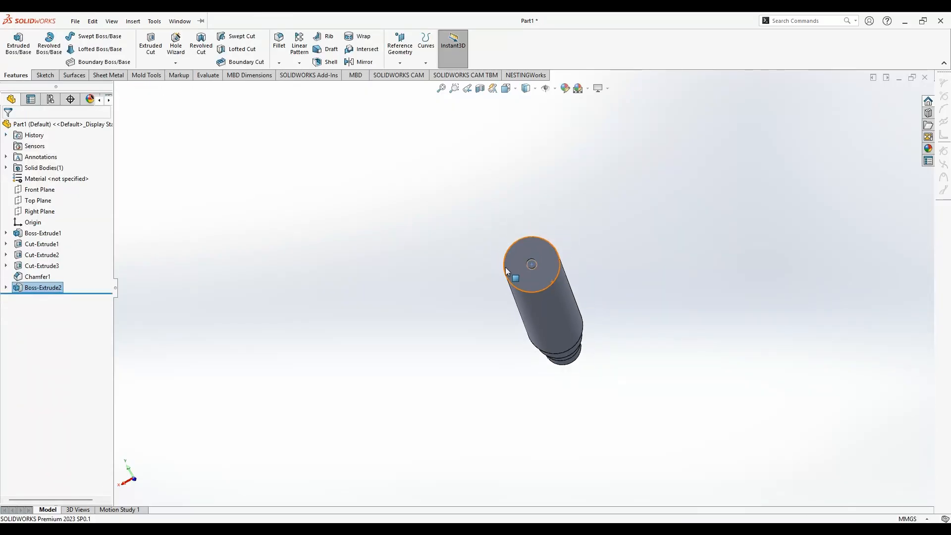
- Apply the satin finish stainless steel appearance from the steel metals to the whole shaft
{"action": "middle_click_drag", "start_coordinate": [505, 267], "coordinate": [602, 272]}
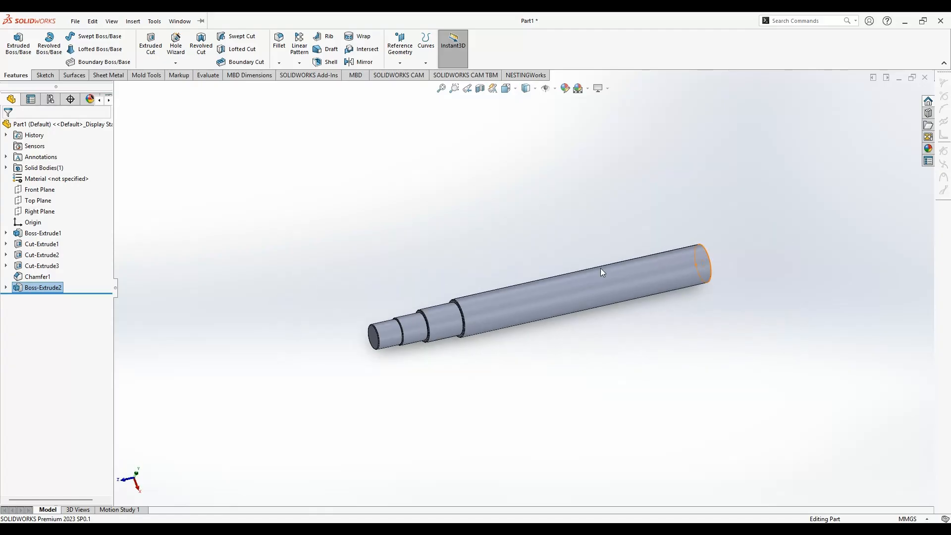
{"action": "middle_click_drag", "start_coordinate": [586, 232], "coordinate": [596, 260]}
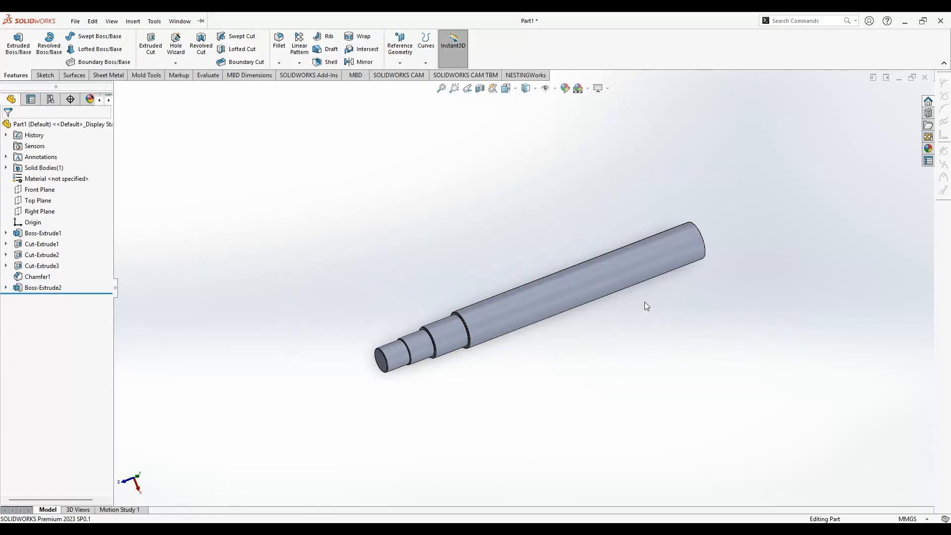
{"action": "left_click", "coordinate": [927, 148]}
{"action": "left_click", "coordinate": [778, 108]}
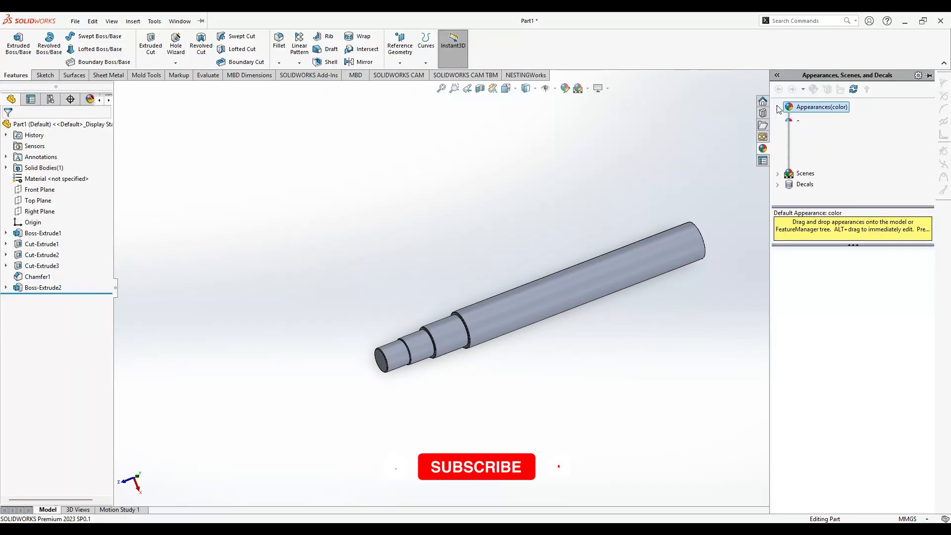
{"action": "left_click", "coordinate": [799, 130]}
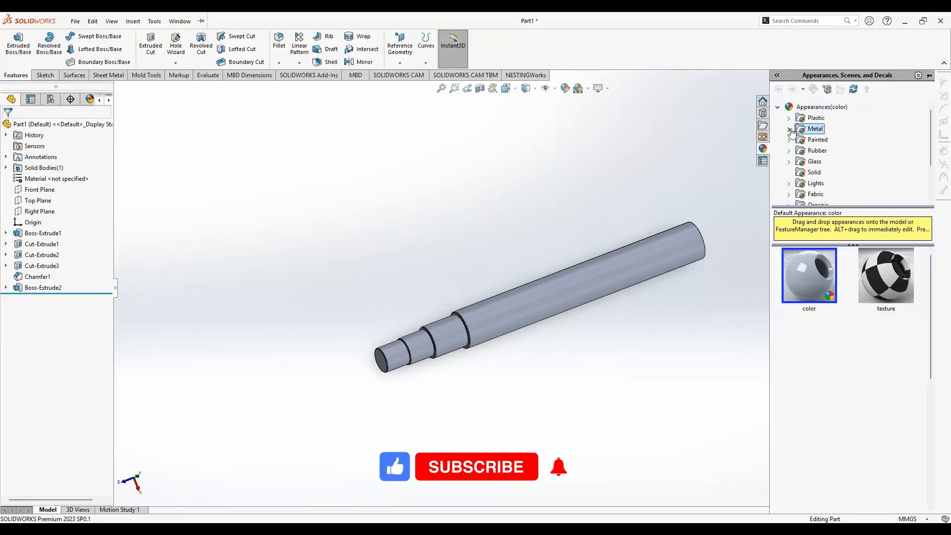
{"action": "left_click", "coordinate": [825, 130]}
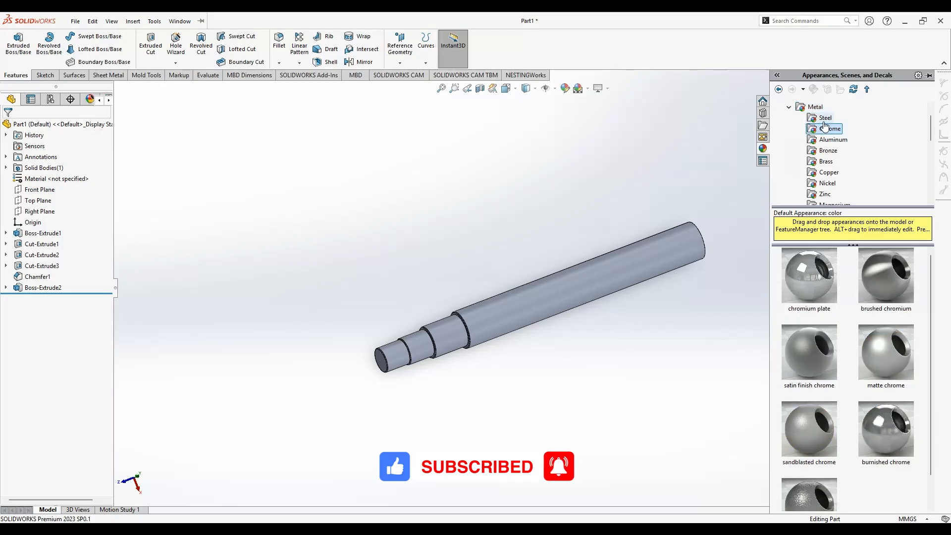
{"action": "left_click", "coordinate": [824, 121]}
{"action": "left_click", "coordinate": [809, 357]}
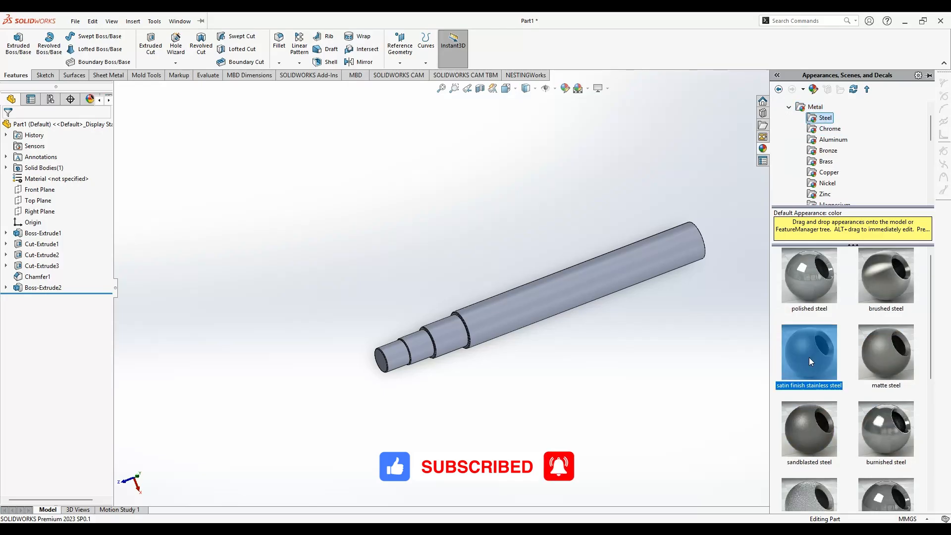
{"action": "double_click", "coordinate": [809, 358]}
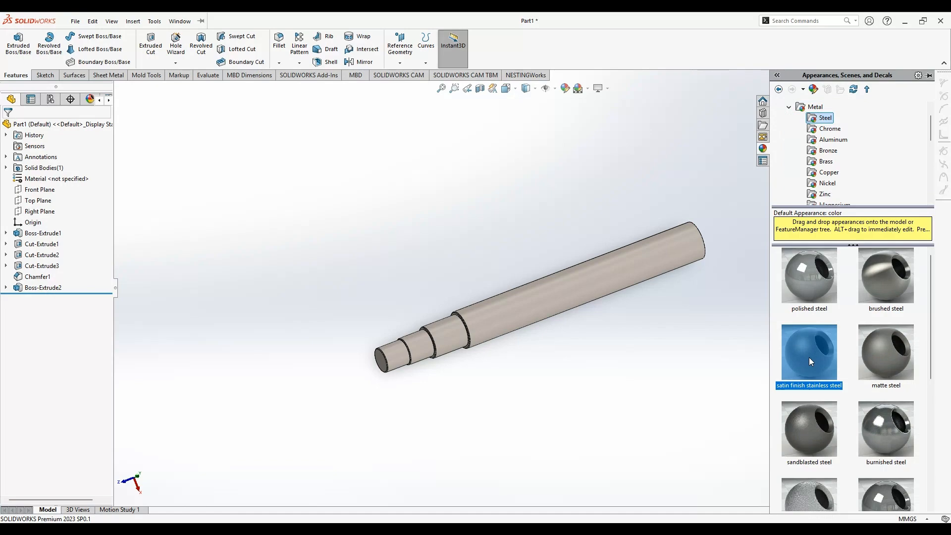
{"action": "scroll", "coordinate": [582, 281], "scroll_direction": "down", "scroll_amount": 1}
{"action": "left_click", "coordinate": [652, 332]}
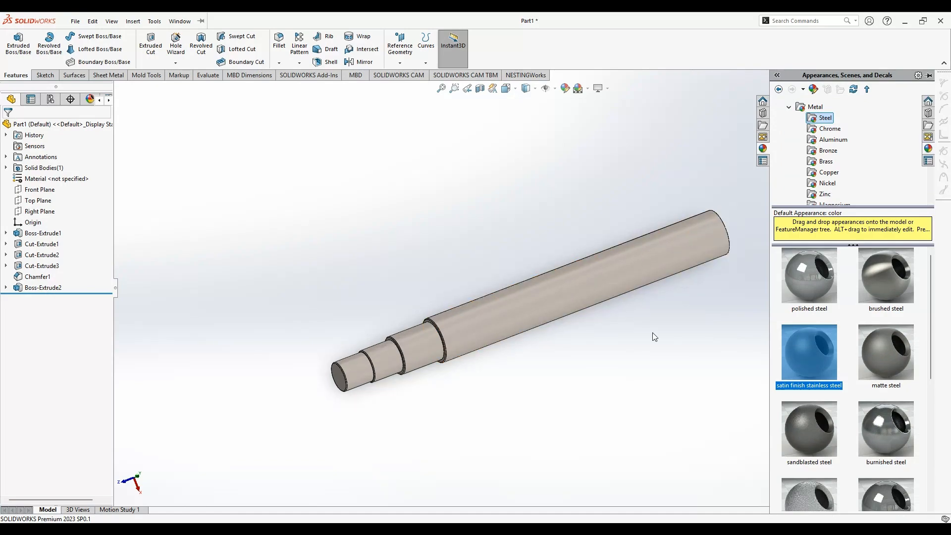
- Start saving the shaft part
{"action": "scroll", "coordinate": [590, 341], "scroll_direction": "down", "scroll_amount": 1}
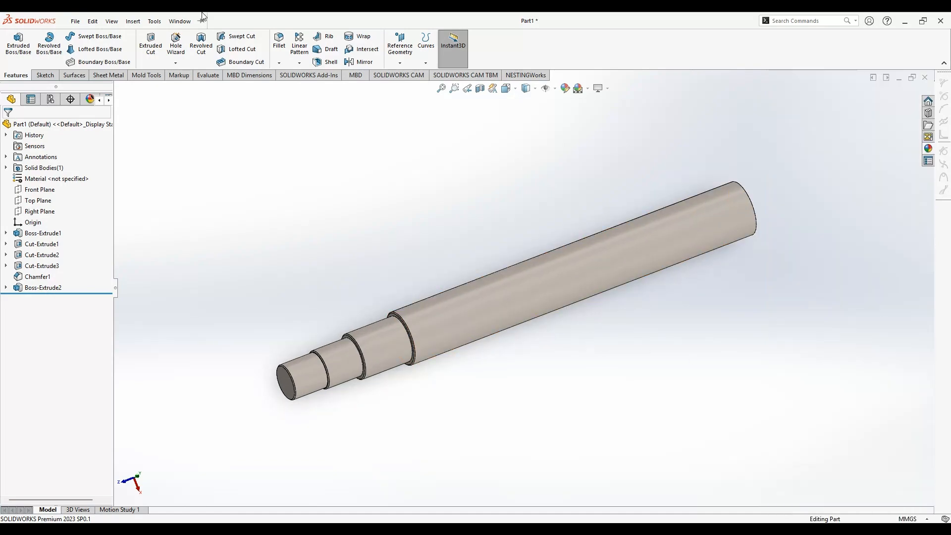
{"action": "left_click", "coordinate": [88, 143]}
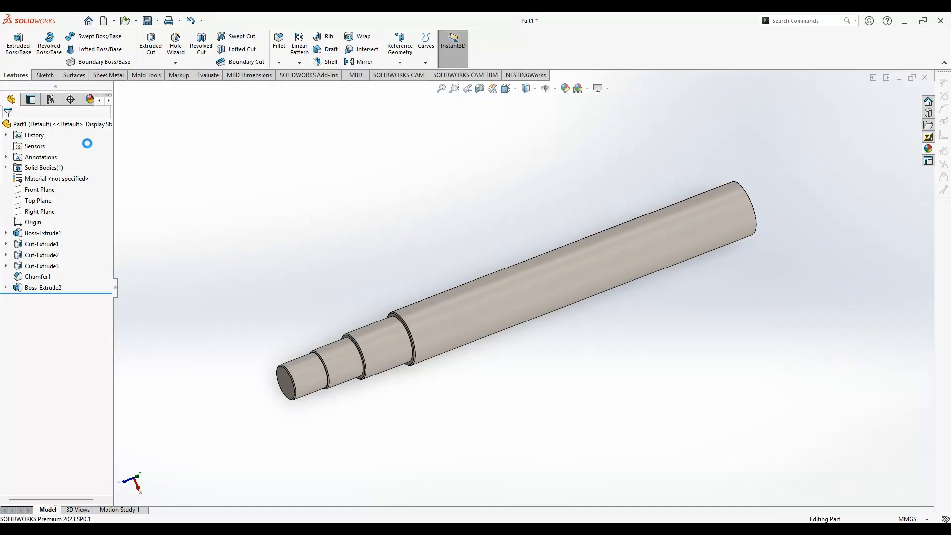